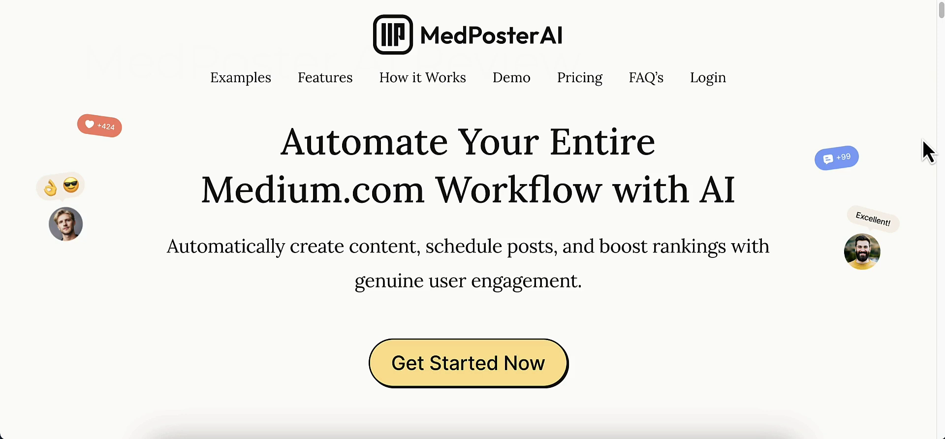
# Look over the example articles section of the MedPosterAI homepage.
pyautogui.scroll(-10, 837, 192)
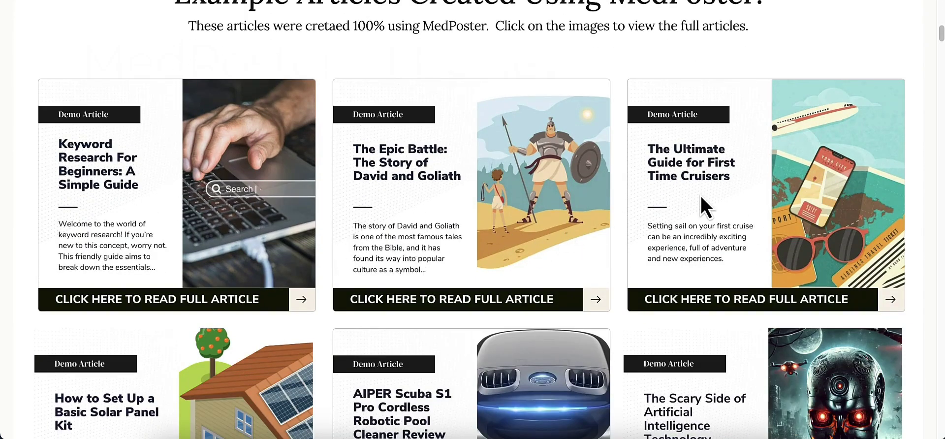
pyautogui.scroll(3, 701, 196)
pyautogui.scroll(3, 701, 196)
pyautogui.scroll(-5, 677, 217)
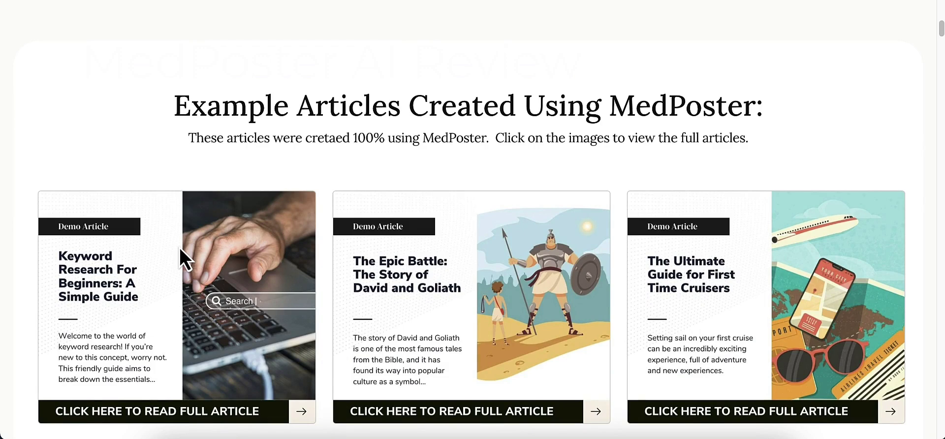
pyautogui.scroll(8, 585, 244)
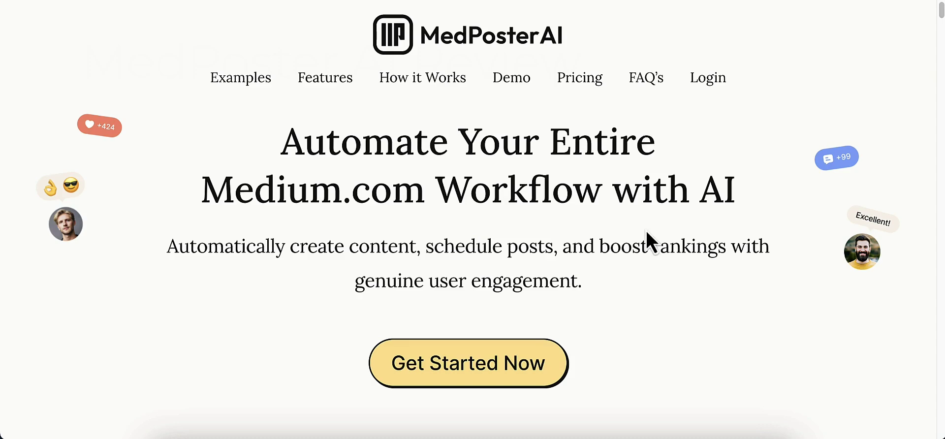
# Examine the monthly, yearly and lifetime pricing plans and the OpenAI key requirements on the MedPosterAI page.
pyautogui.scroll(-20, 617, 262)
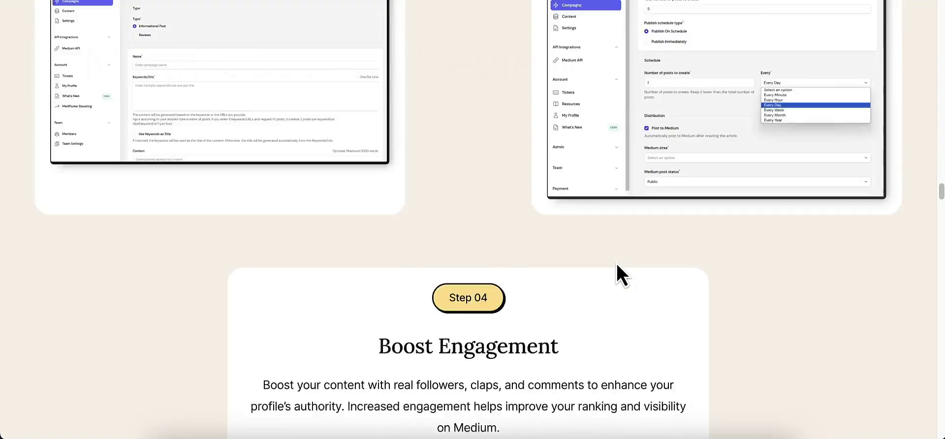
pyautogui.scroll(-20, 616, 264)
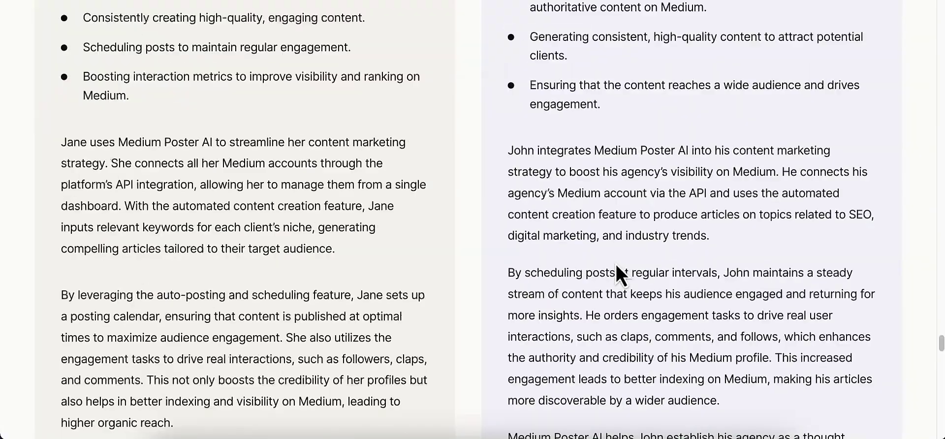
pyautogui.scroll(-20, 616, 263)
pyautogui.scroll(10, 615, 264)
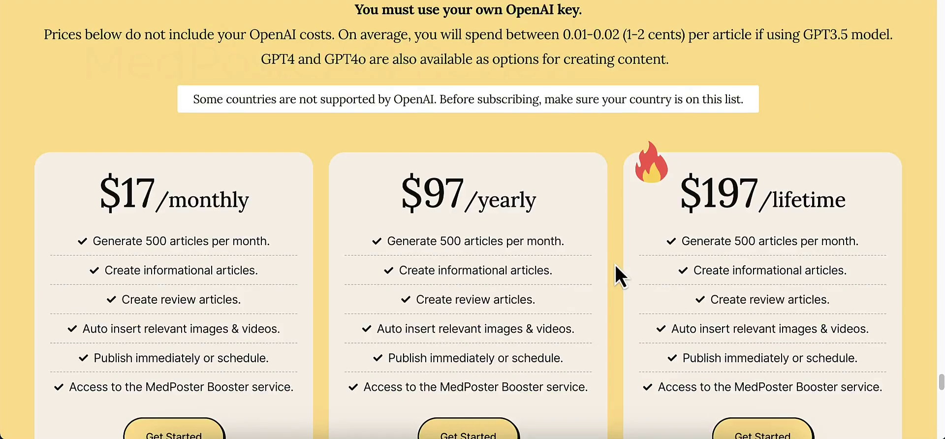
pyautogui.scroll(-2, 615, 265)
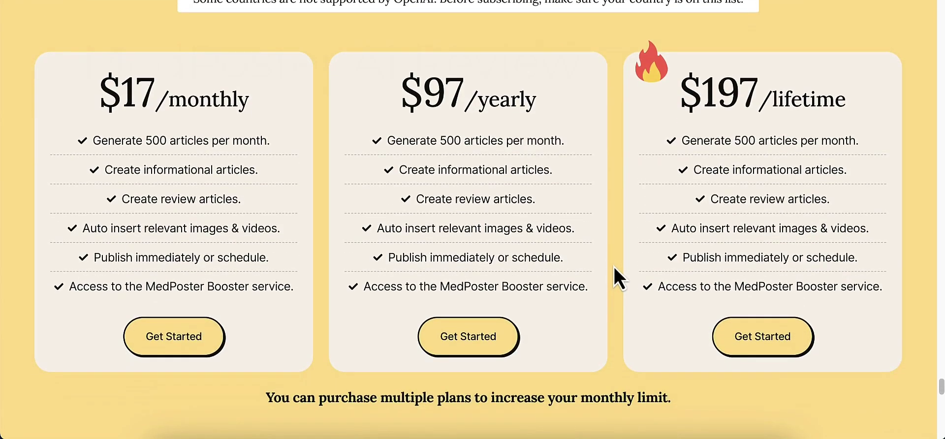
pyautogui.scroll(1, 601, 259)
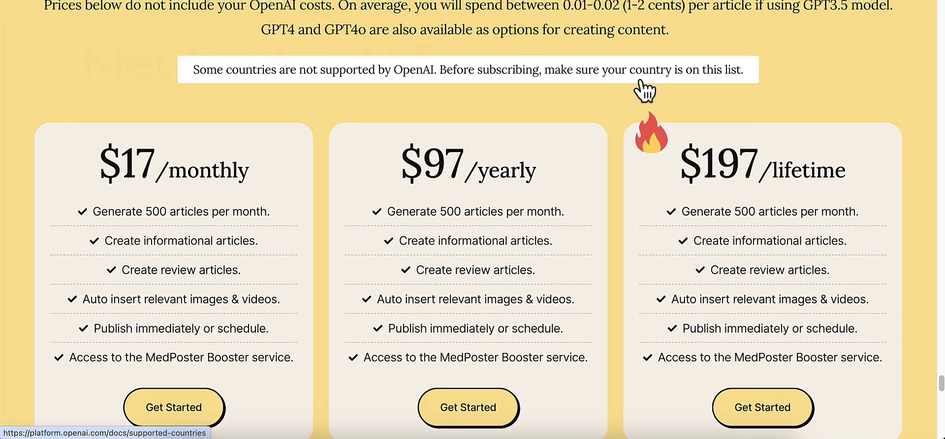
pyautogui.scroll(1, 639, 82)
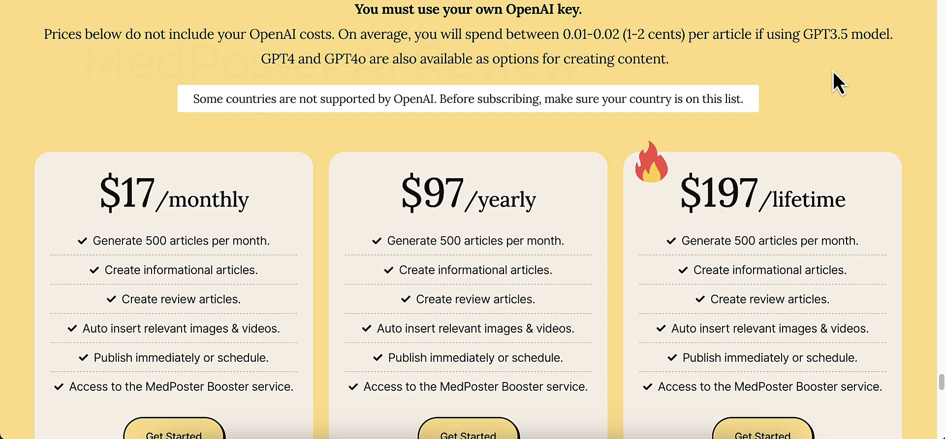
pyautogui.scroll(-2, 833, 84)
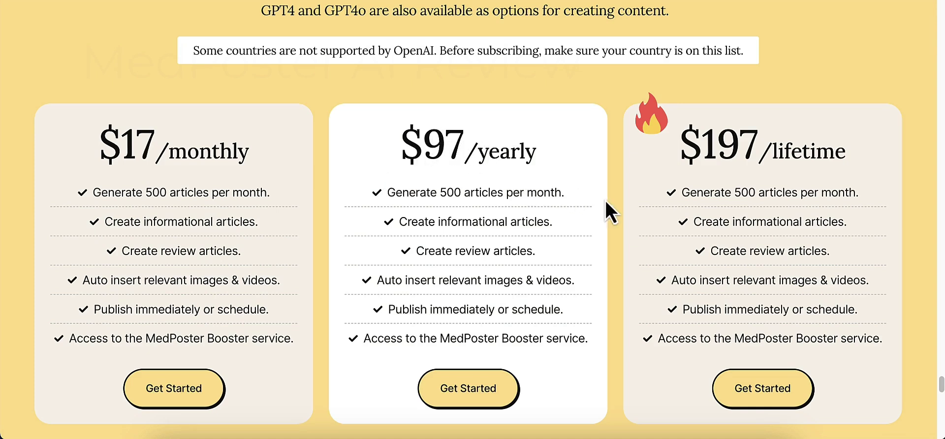
pyautogui.scroll(-1, 610, 202)
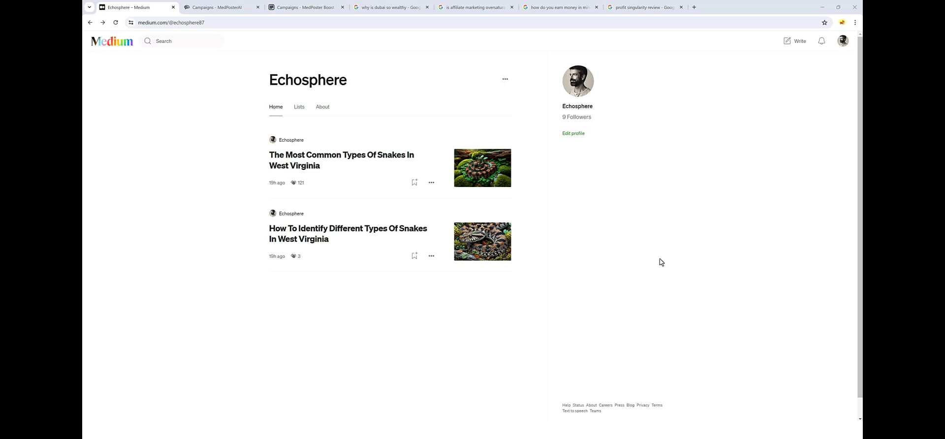
# Check the open Google results on Dubai's wealth, affiliate marketing, Minecraft money and the Profit Singularity review for Medium articles.
pyautogui.click(391, 8)
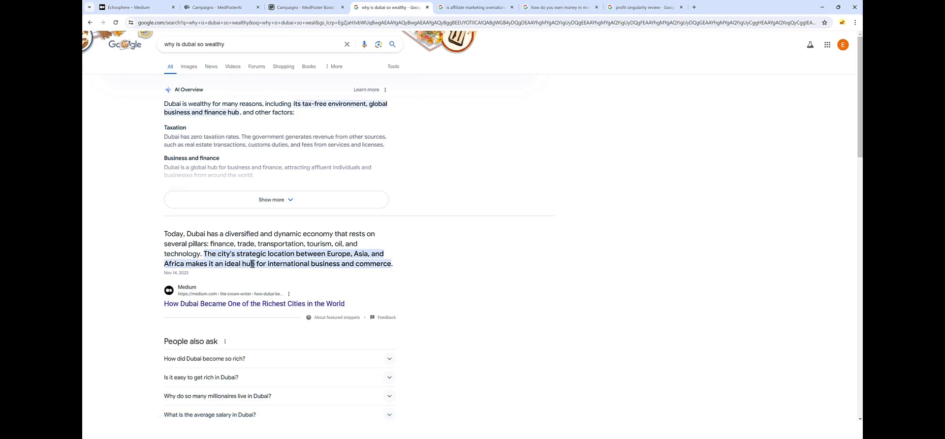
pyautogui.click(482, 8)
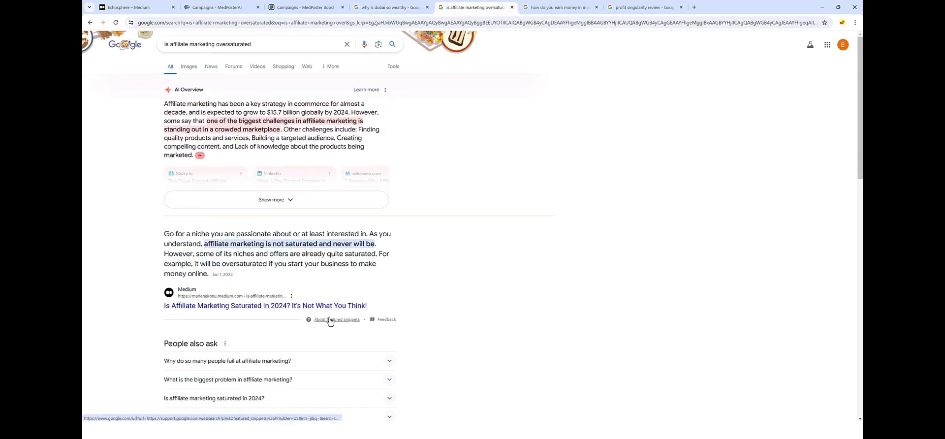
pyautogui.click(554, 9)
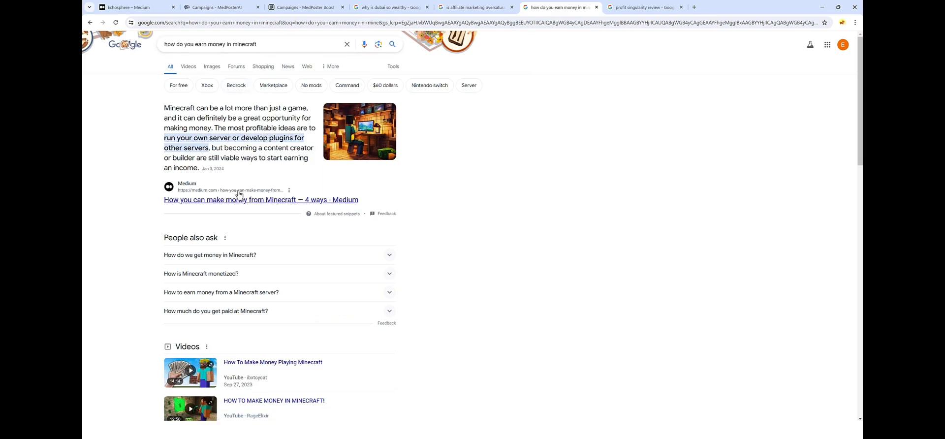
pyautogui.click(639, 8)
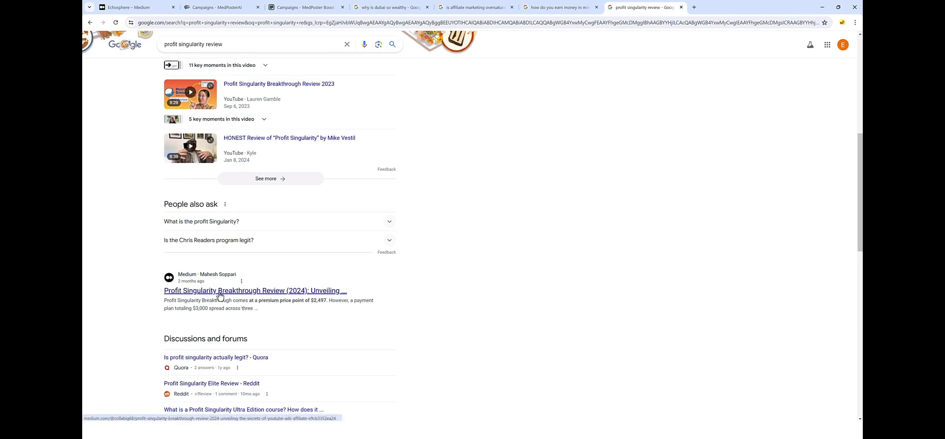
# Close the four Google search results pages.
pyautogui.hotkey('ctrl', 'w')
pyautogui.hotkey('ctrl', 'w')
pyautogui.hotkey('ctrl', 'w')
pyautogui.hotkey('ctrl', 'w')
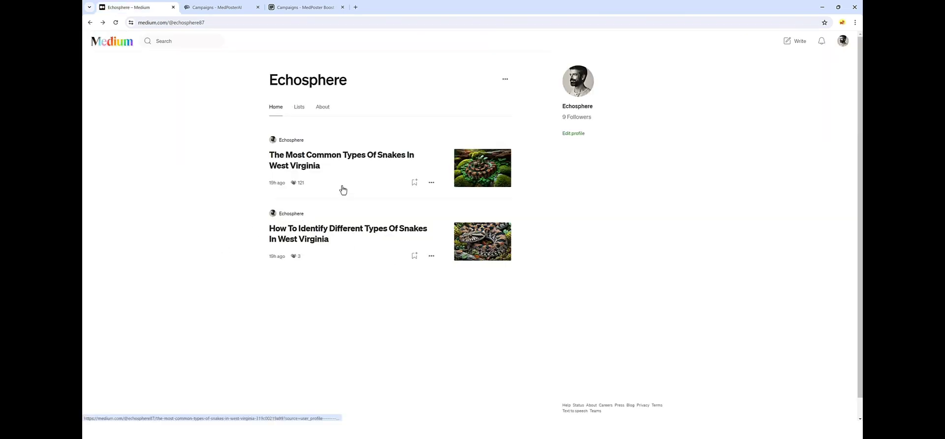
# Open the Medium article "The Most Common Types Of Snakes In West Virginia" and review its video, tables, images and text.
pyautogui.click(306, 160)
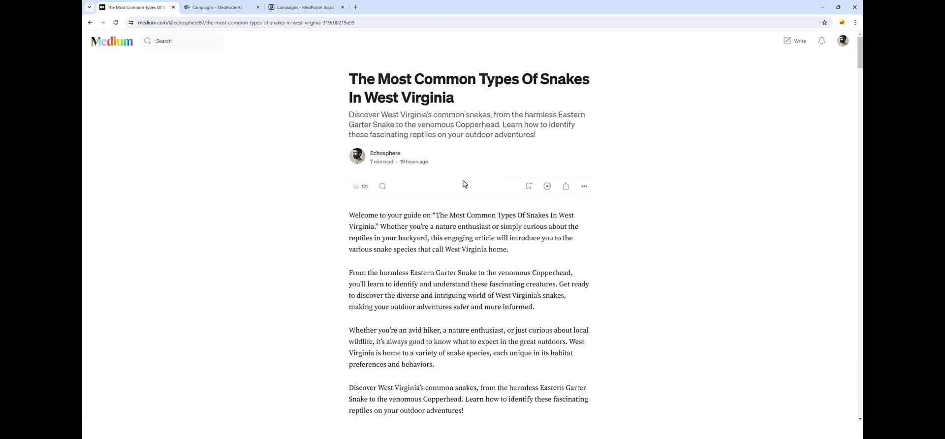
pyautogui.scroll(-2, 464, 184)
pyautogui.scroll(-3, 430, 201)
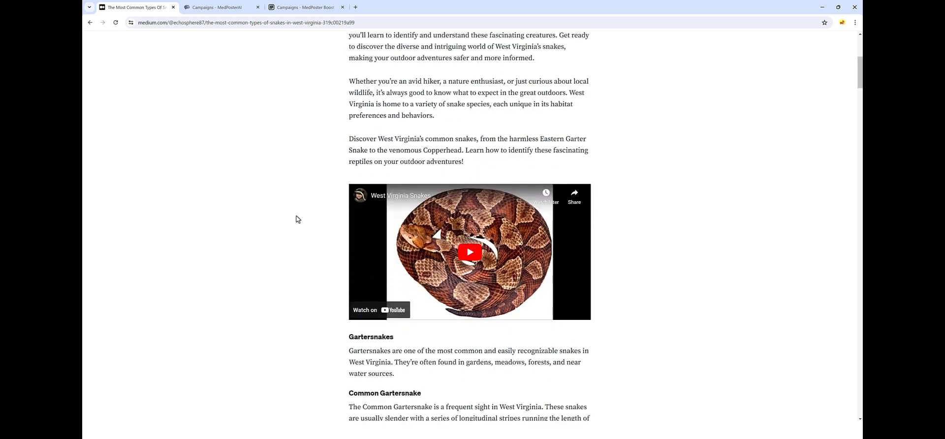
pyautogui.scroll(-2, 302, 228)
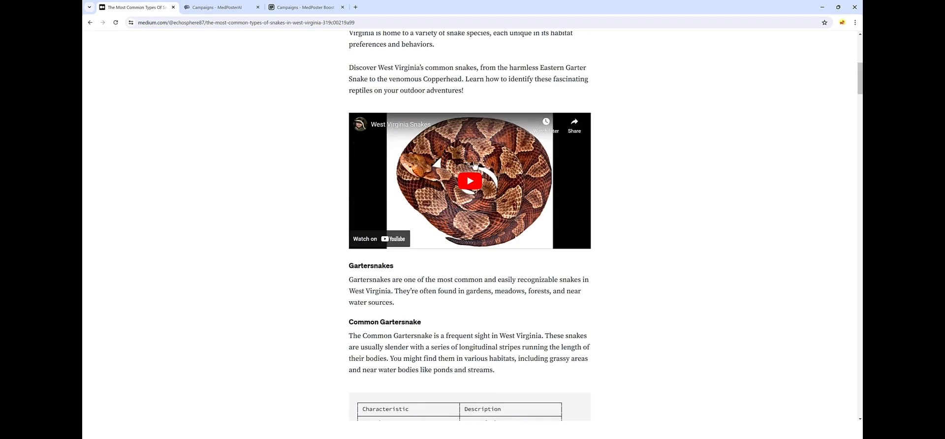
pyautogui.scroll(-10, 442, 226)
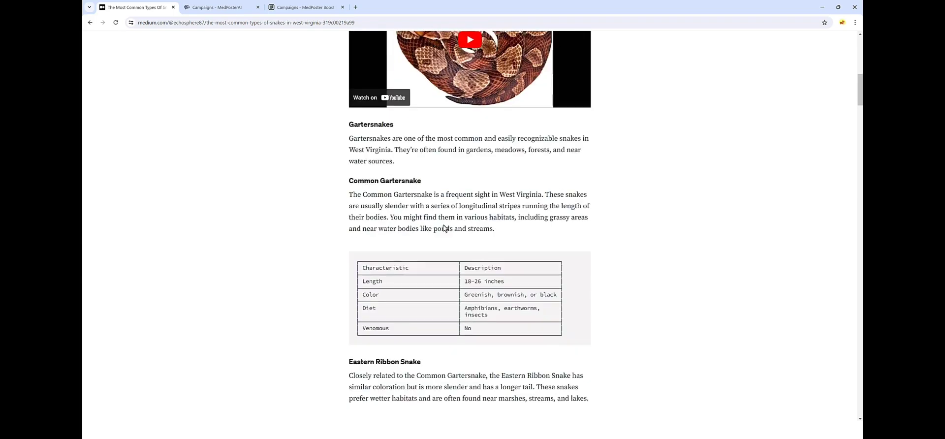
pyautogui.scroll(-20, 439, 246)
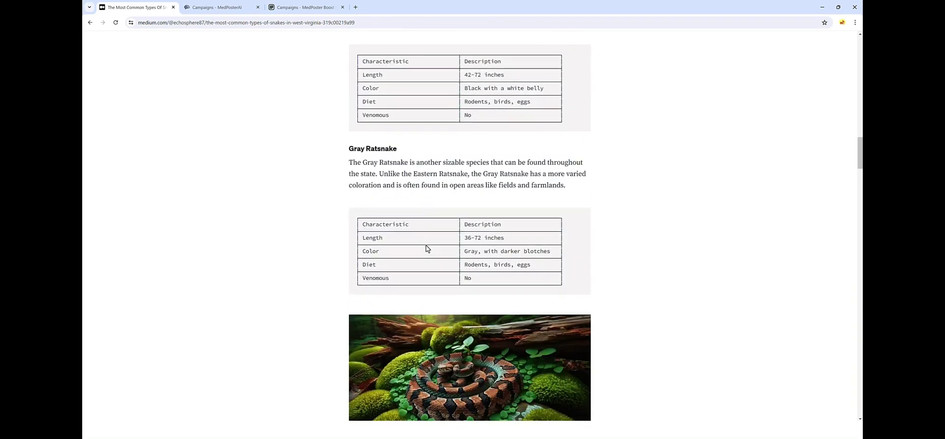
pyautogui.scroll(-13, 428, 242)
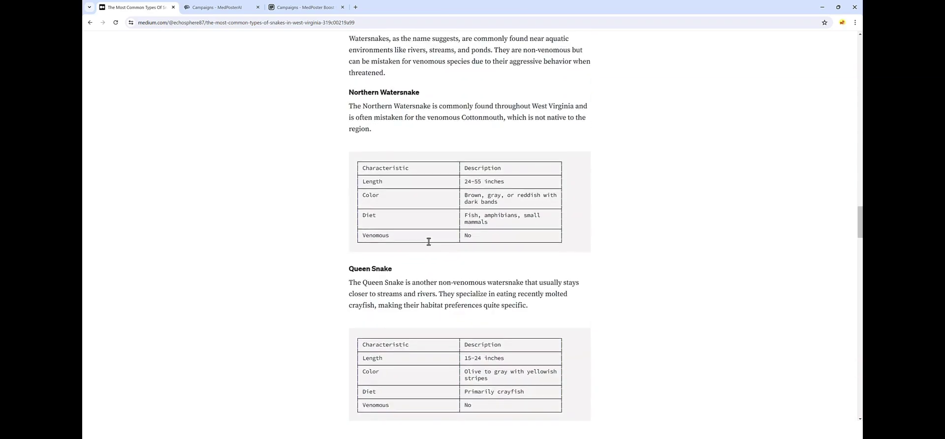
pyautogui.scroll(-11, 430, 243)
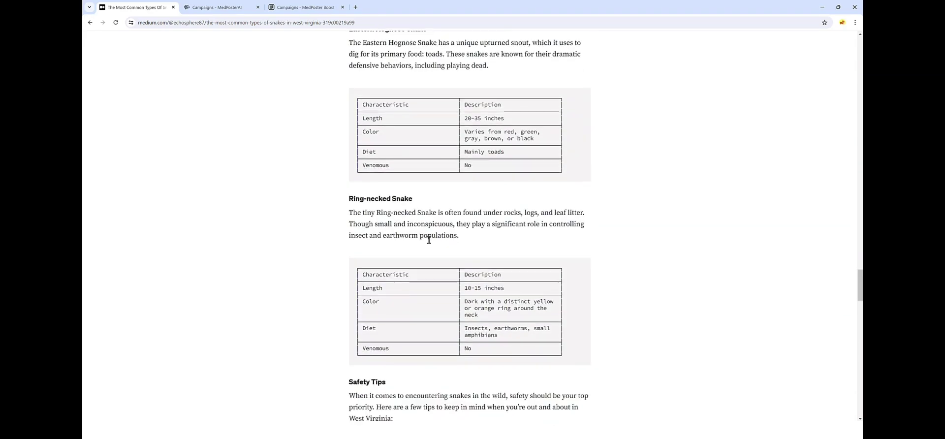
pyautogui.scroll(-6, 430, 239)
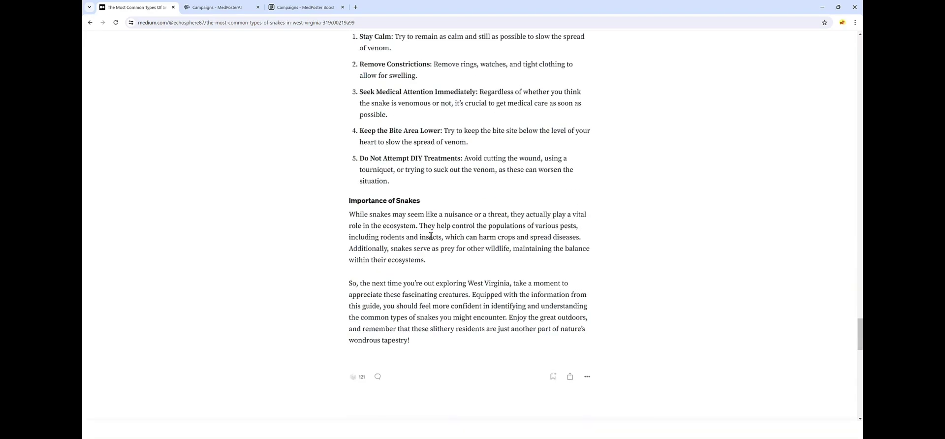
# Start a new informational MedPosterAI campaign, entering "Nonvenomous And Venomous Snakes in West Virginia" as both its name and keyword.
pyautogui.hotkey('ctrl', 'Tab')
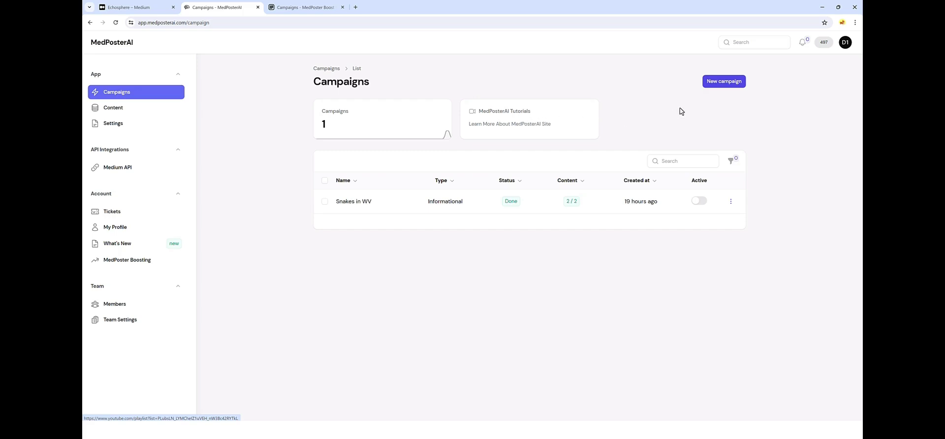
pyautogui.click(724, 85)
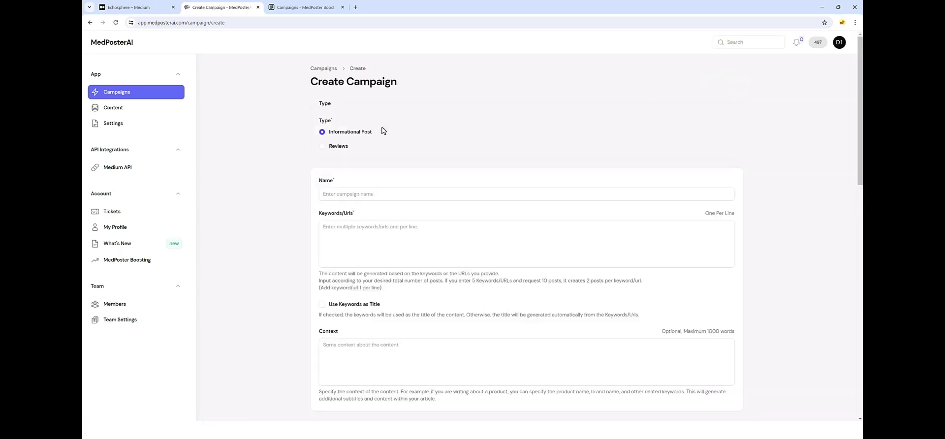
pyautogui.scroll(-1, 293, 175)
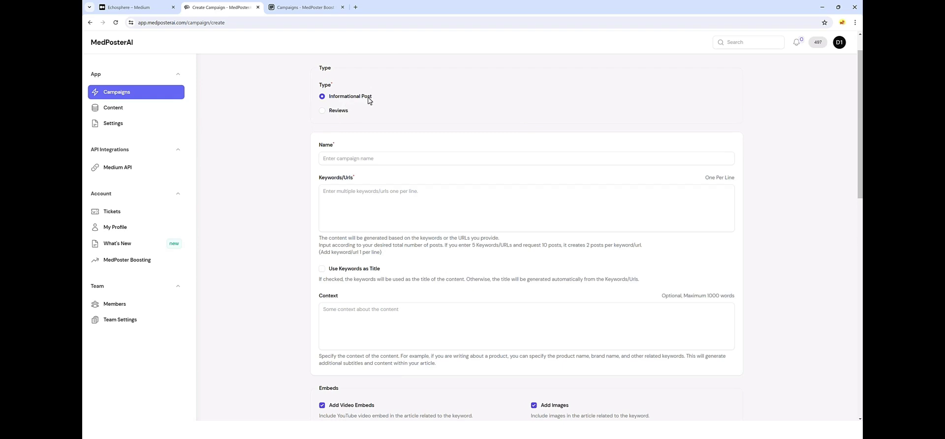
pyautogui.write('Nonvenomous And Venomous Snakes in West Virginia')
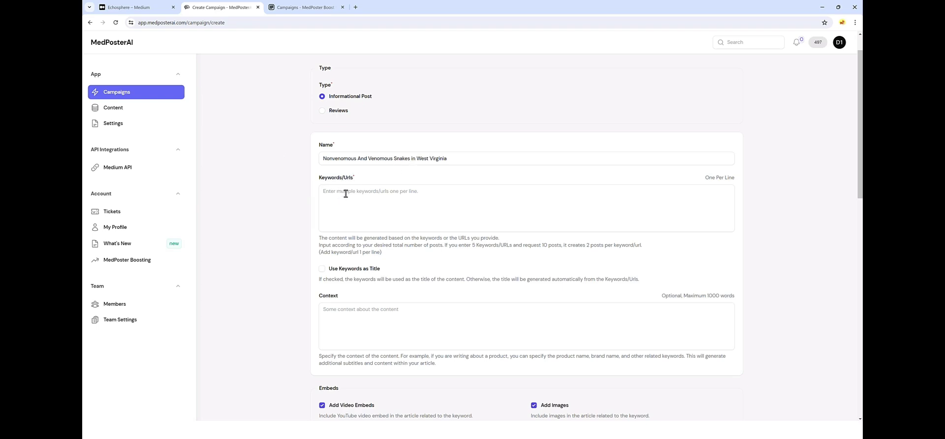
pyautogui.write('Nonvenomous And Venomous Snakes in West Virginia')
# Enable using the campaign's keywords as the article title.
pyautogui.scroll(-2, 293, 249)
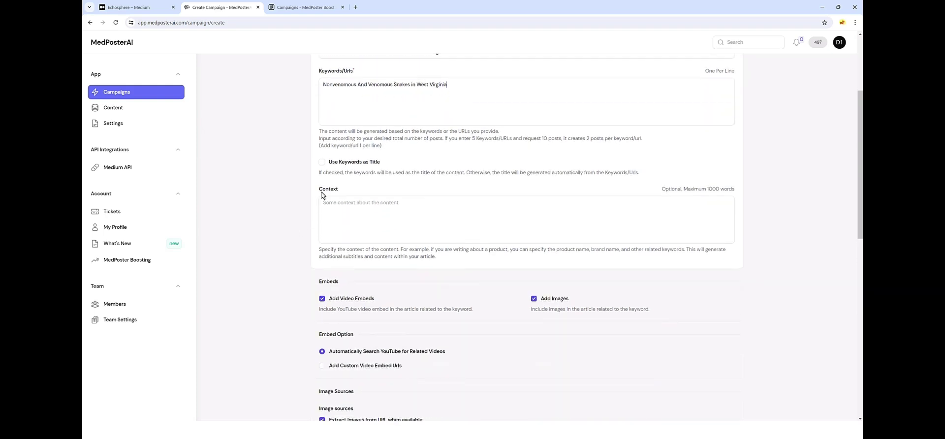
pyautogui.scroll(1, 377, 113)
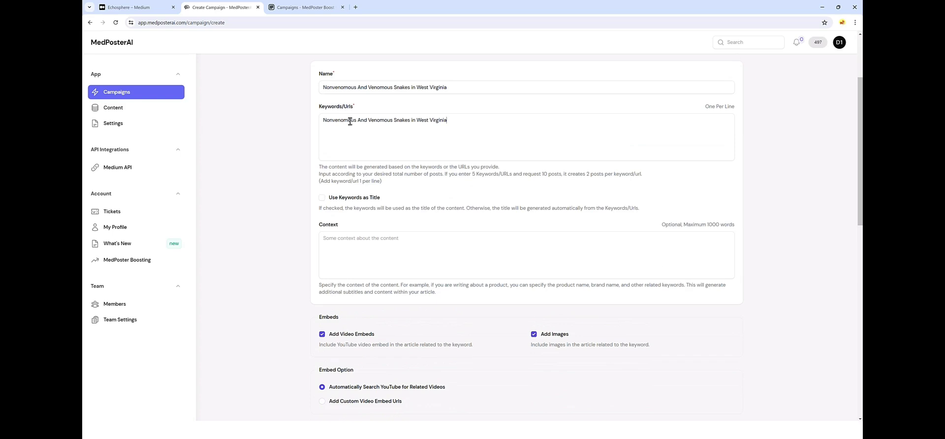
pyautogui.moveTo(323, 120); pyautogui.dragTo(390, 159)
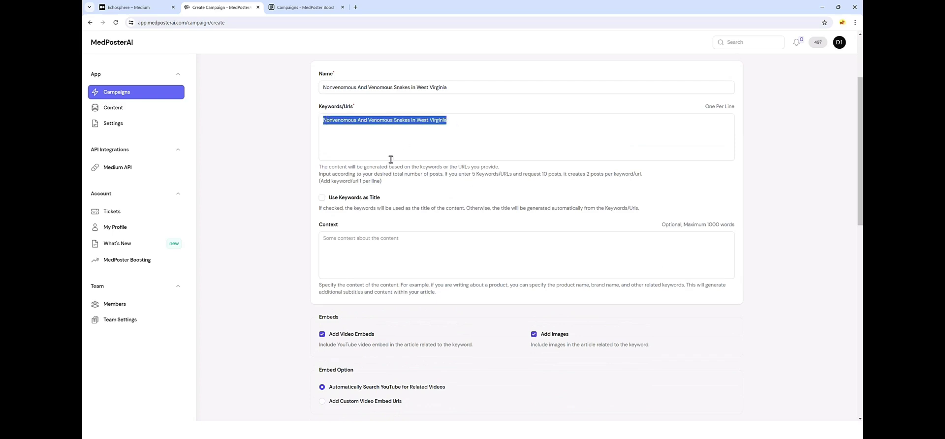
pyautogui.click(324, 200)
pyautogui.click(321, 197)
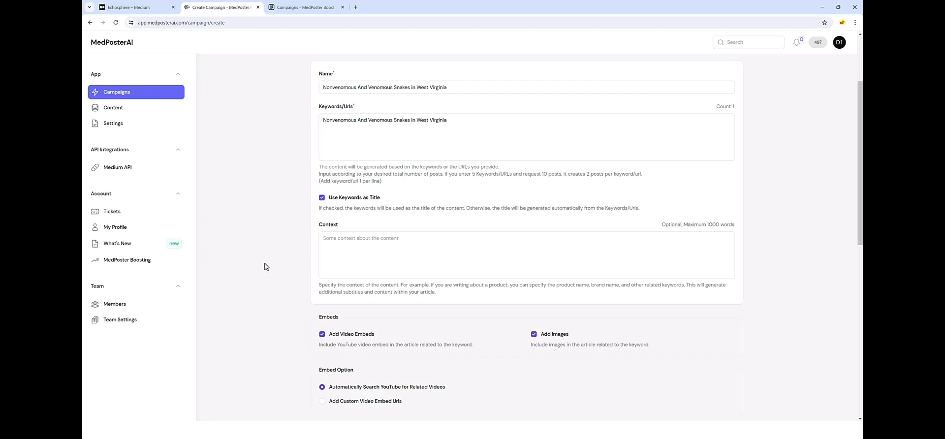
# Limit the image sources to AI-generated images by disabling Google search, stock and URL-extracted images.
pyautogui.scroll(-3, 265, 267)
pyautogui.scroll(-2, 264, 266)
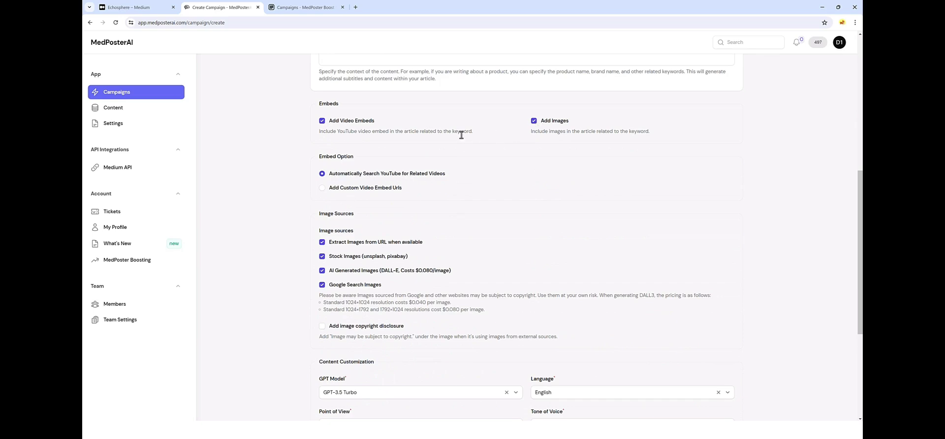
pyautogui.scroll(-2, 300, 190)
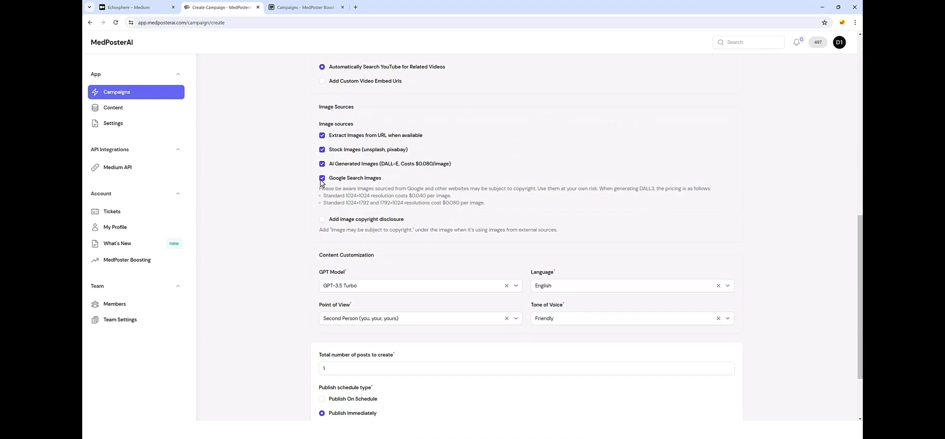
pyautogui.click(322, 178)
pyautogui.click(322, 150)
pyautogui.click(322, 135)
pyautogui.click(413, 138)
pyautogui.click(322, 136)
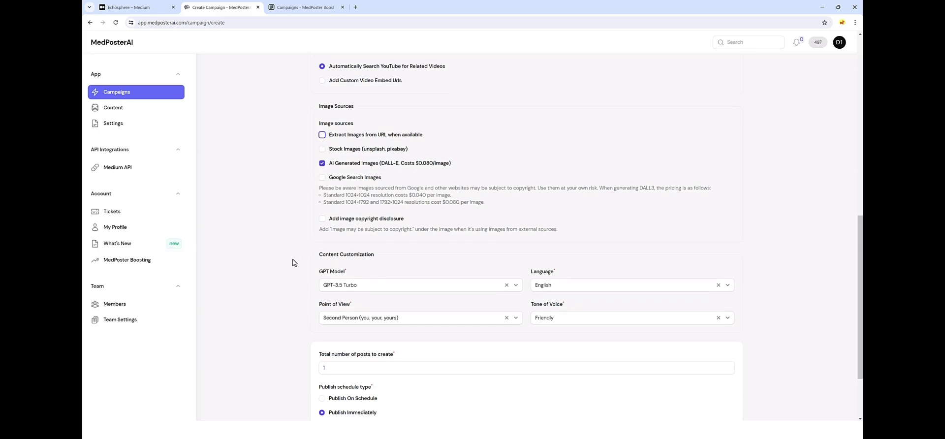
# Set the campaign's GPT model to GPT-4o (Recommended).
pyautogui.scroll(-2, 368, 164)
pyautogui.click(370, 197)
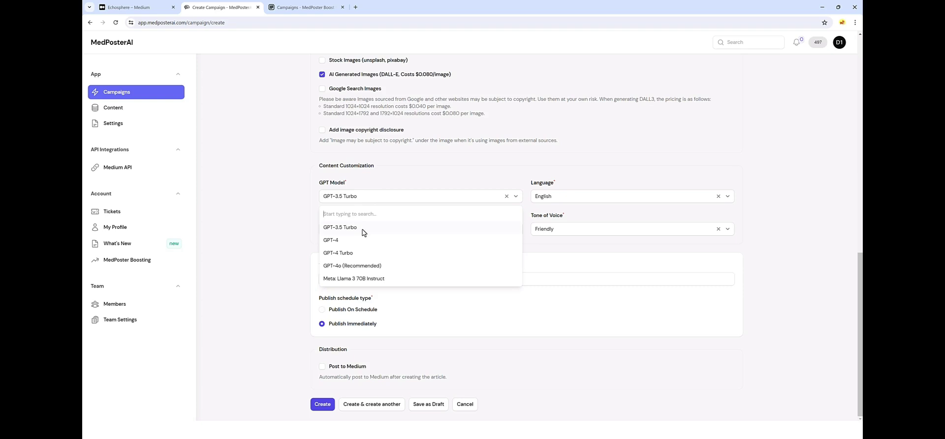
pyautogui.click(360, 266)
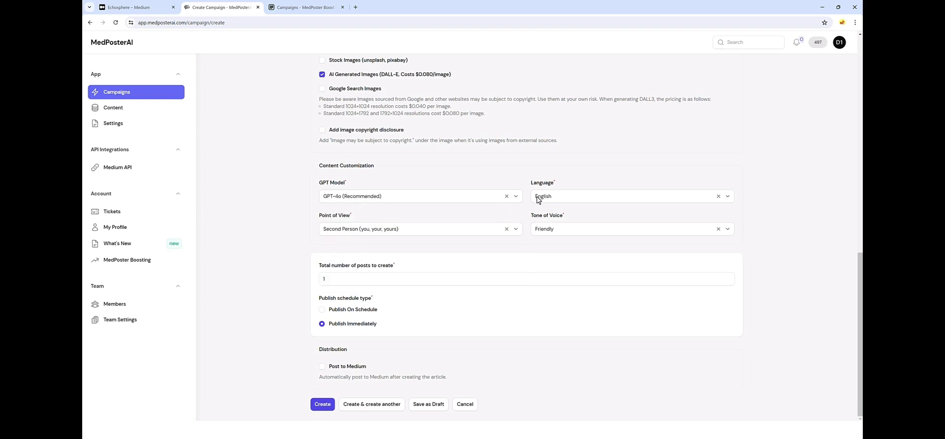
pyautogui.click(556, 198)
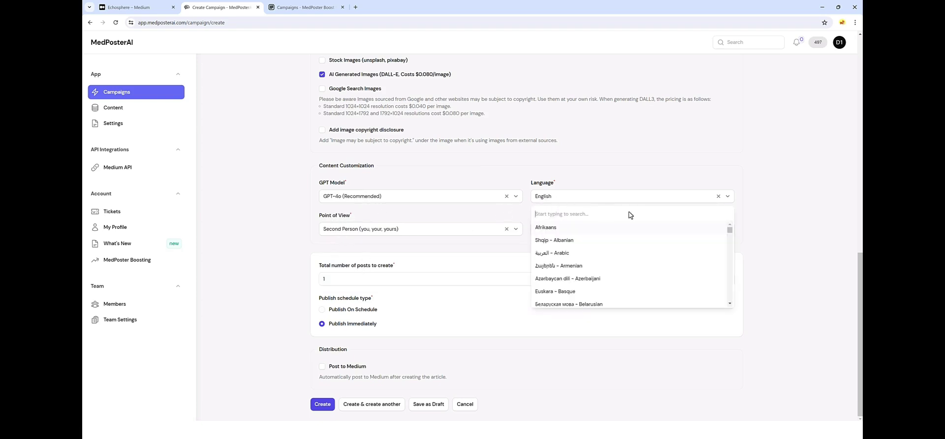
pyautogui.moveTo(729, 235); pyautogui.dragTo(730, 298)
pyautogui.click(722, 218)
pyautogui.click(696, 179)
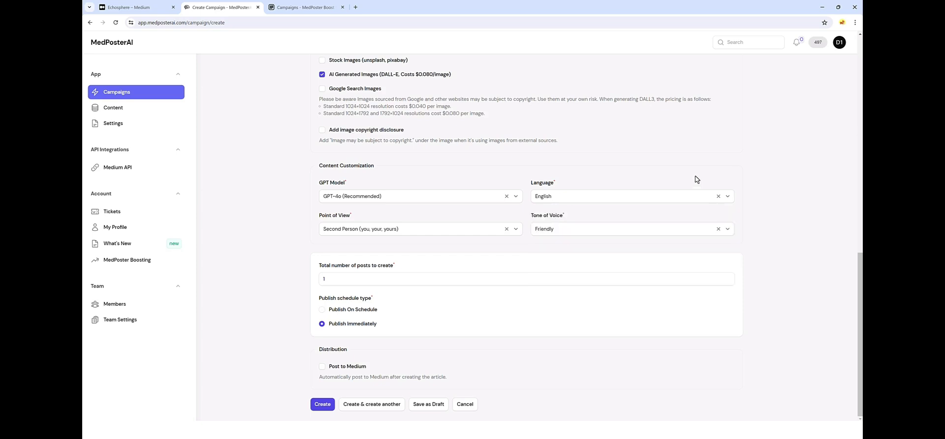
# Set the tone of voice to Conversational.
pyautogui.click(560, 231)
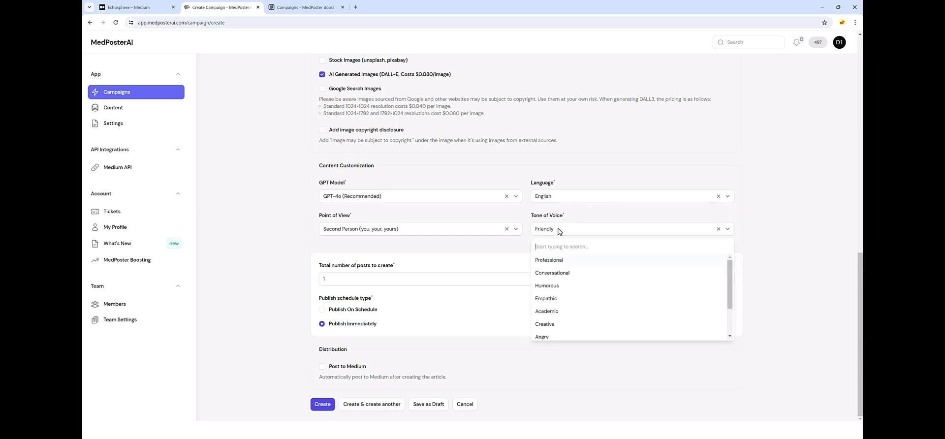
pyautogui.click(552, 273)
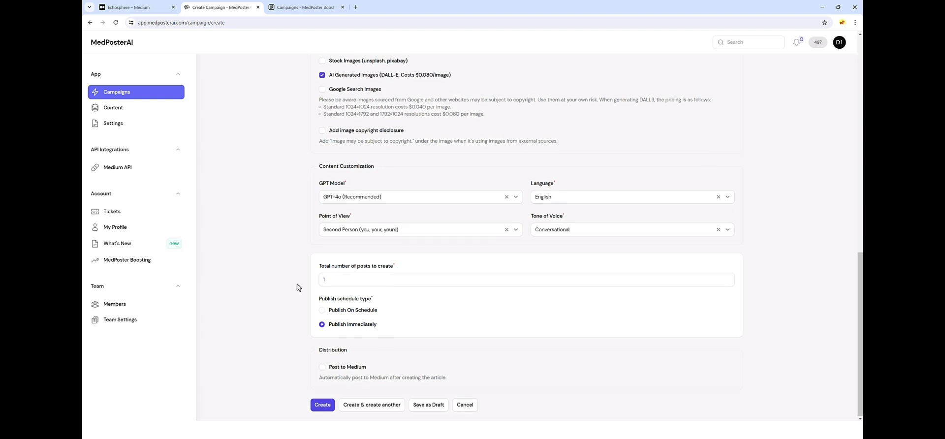
# Recheck the campaign's keyword entry and set the total number of posts to create to 1.
pyautogui.scroll(8, 351, 275)
pyautogui.moveTo(337, 137); pyautogui.dragTo(448, 138)
pyautogui.scroll(-2, 281, 270)
pyautogui.scroll(2, 287, 268)
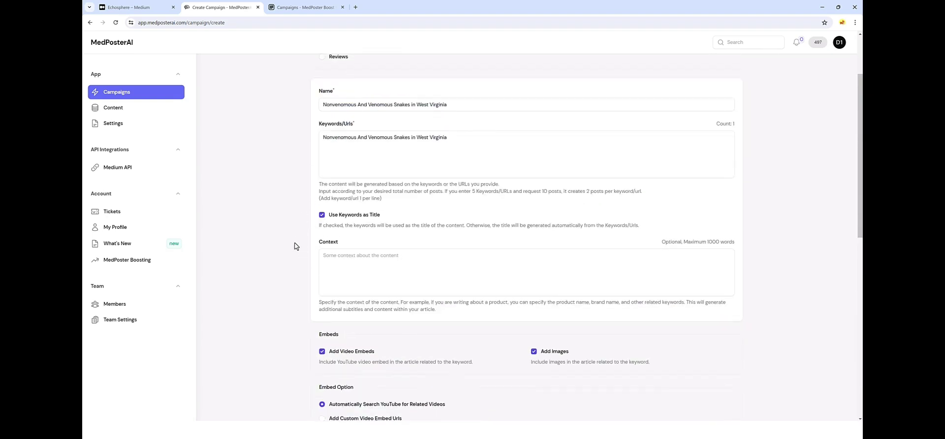
pyautogui.scroll(-7, 293, 267)
pyautogui.scroll(-2, 295, 278)
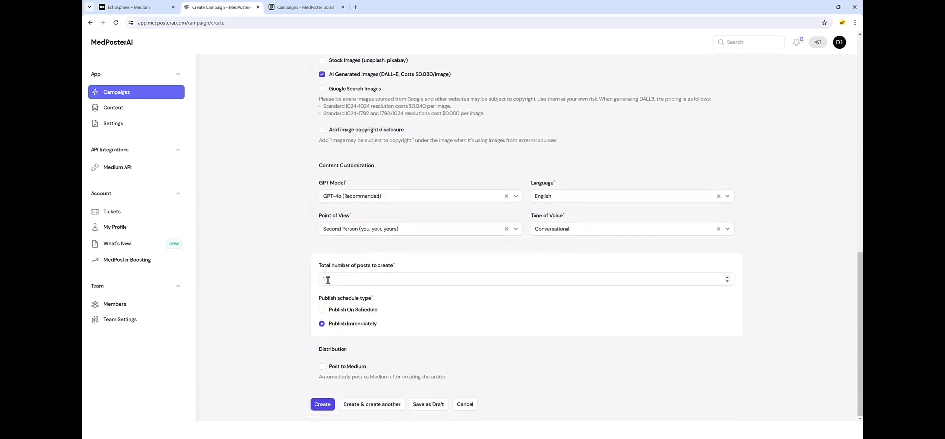
pyautogui.click(325, 279)
pyautogui.moveTo(336, 281); pyautogui.dragTo(312, 277)
pyautogui.write('1')
# Change the publish schedule type to Publish On Schedule and view the available posting intervals.
pyautogui.click(322, 309)
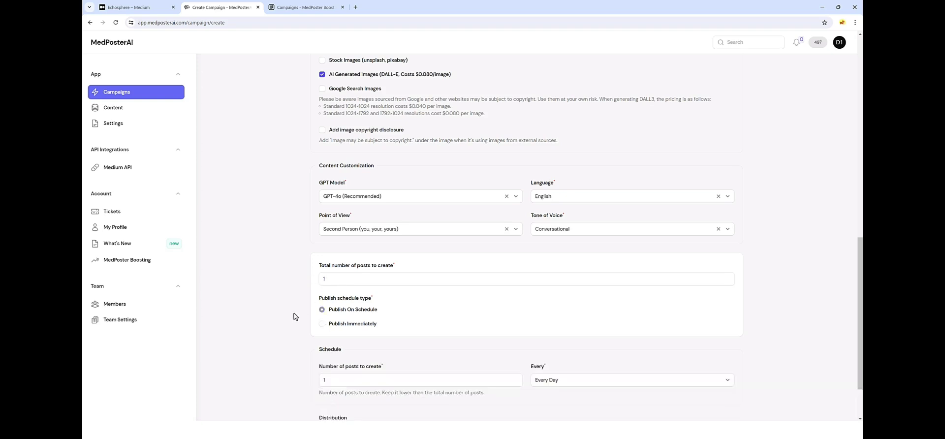
pyautogui.scroll(-2, 344, 322)
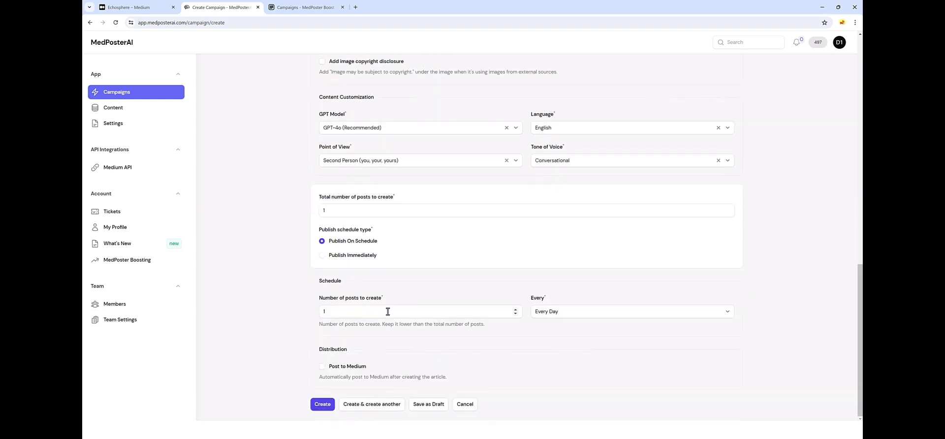
pyautogui.click(558, 315)
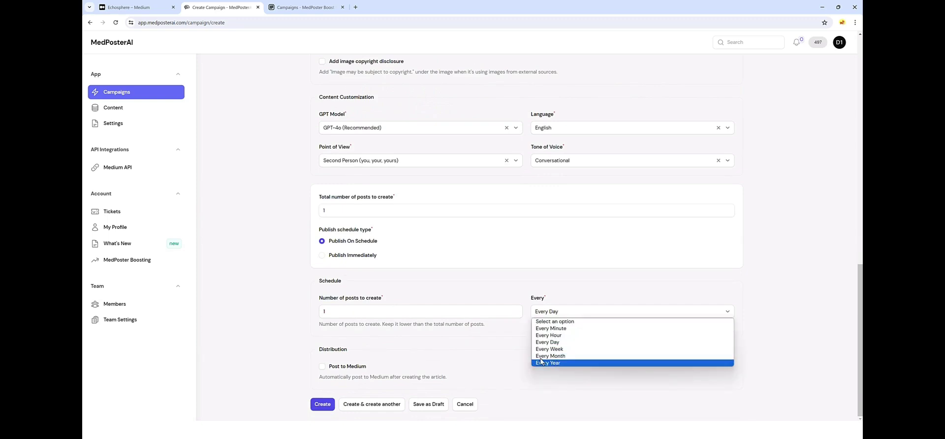
pyautogui.click(290, 316)
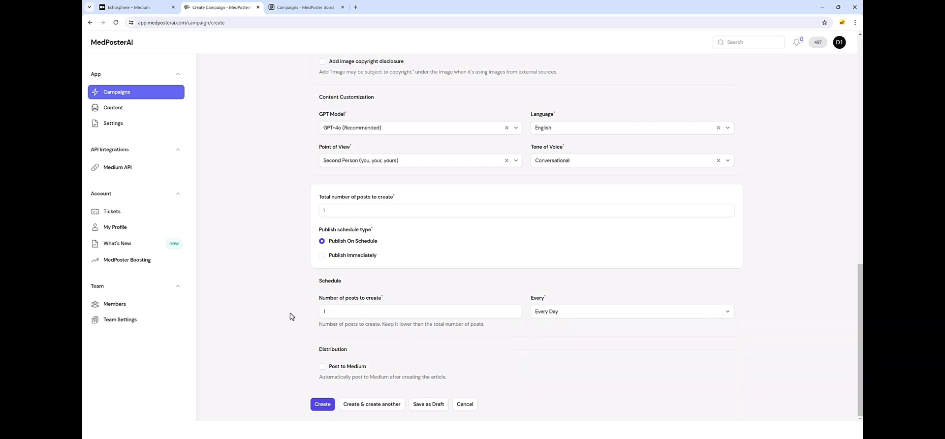
pyautogui.click(322, 367)
pyautogui.scroll(-2, 302, 337)
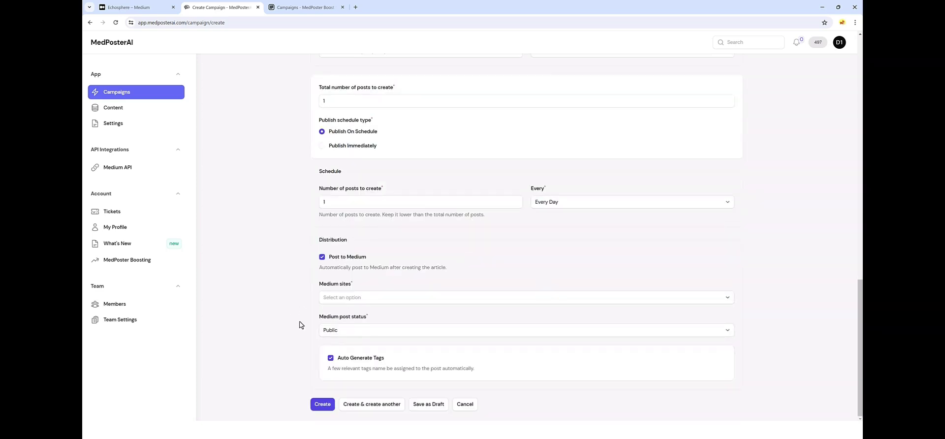
pyautogui.click(345, 298)
pyautogui.click(334, 314)
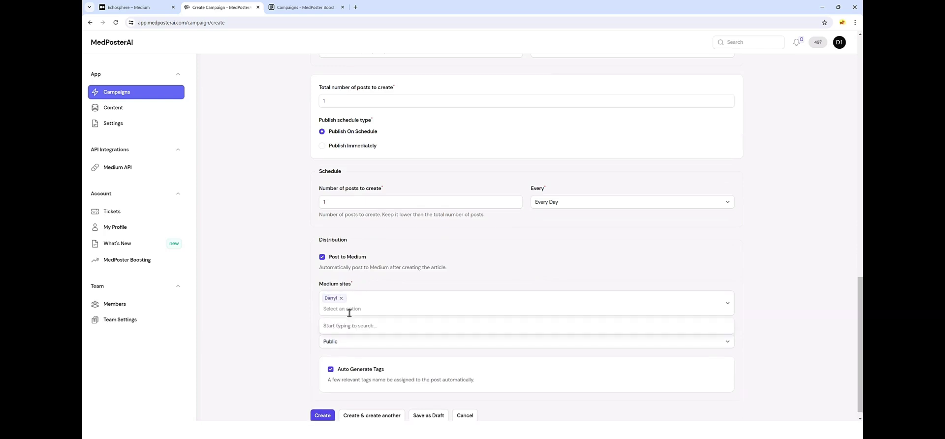
pyautogui.click(298, 319)
pyautogui.scroll(-1, 296, 340)
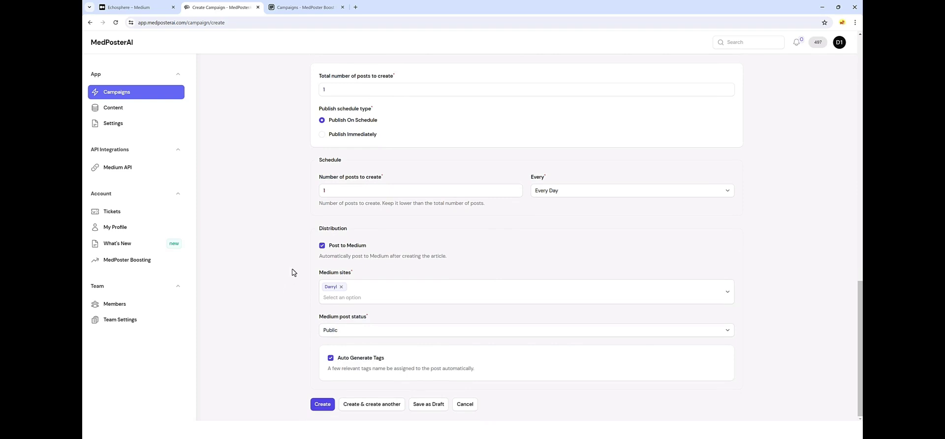
pyautogui.click(323, 246)
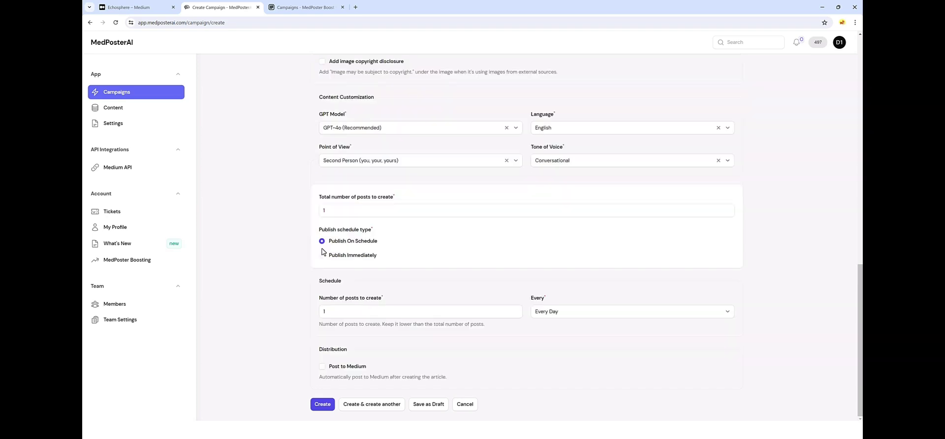
# Create the campaign and open its generated article "Nonvenomous And Venomous Snakes In West Virginia" from the content list.
pyautogui.click(322, 404)
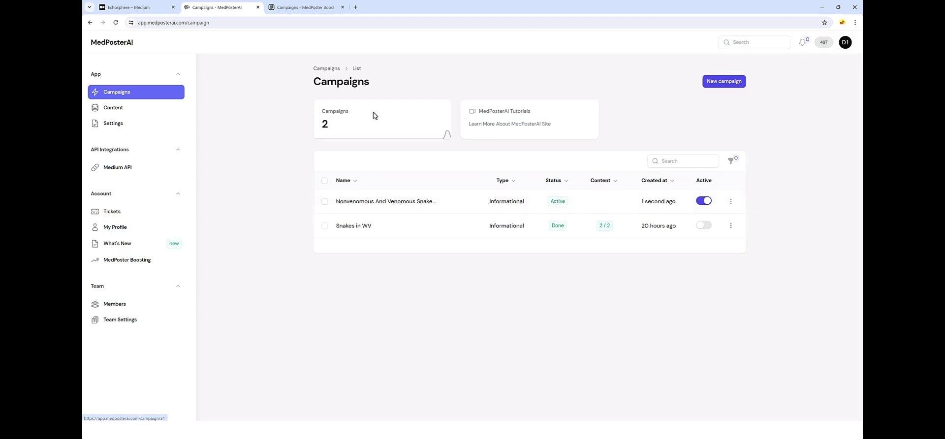
pyautogui.click(114, 110)
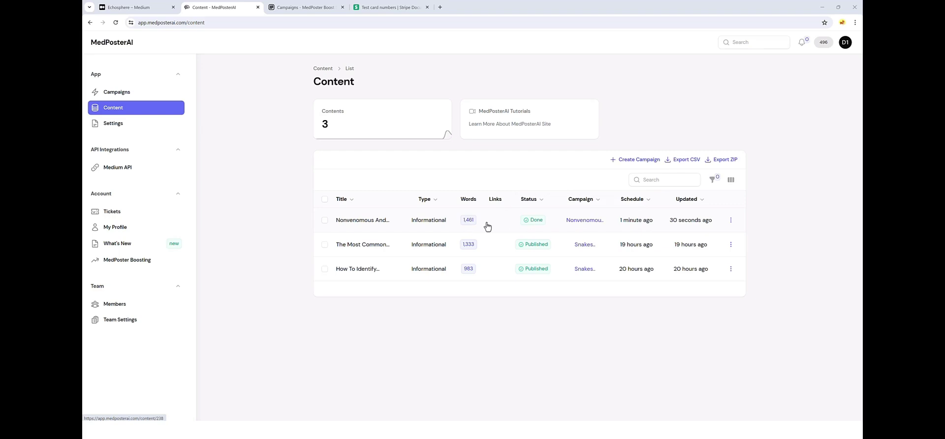
pyautogui.click(362, 221)
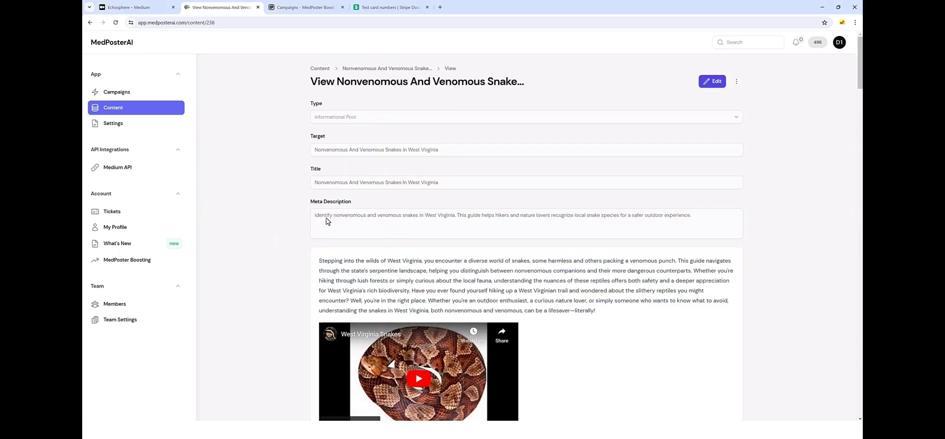
# Review the generated article's introduction, embedded video, tables, AI images, identification tips and frequently asked questions.
pyautogui.scroll(-2, 315, 212)
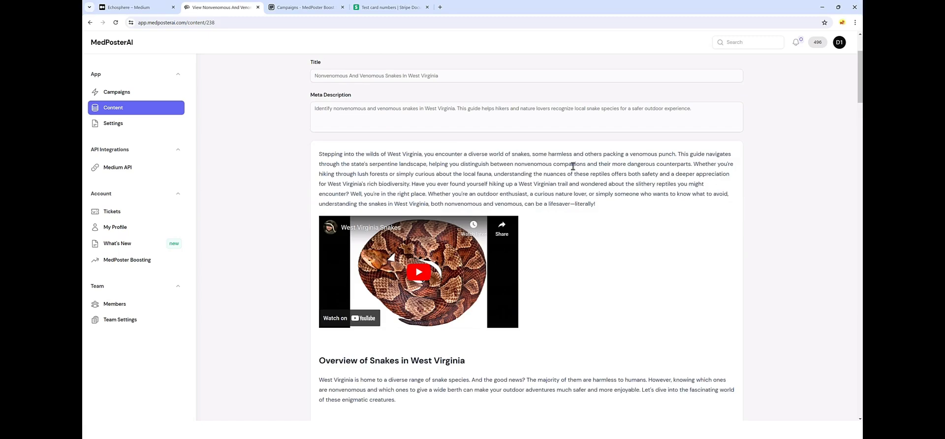
pyautogui.scroll(-2, 585, 224)
pyautogui.scroll(-2, 575, 234)
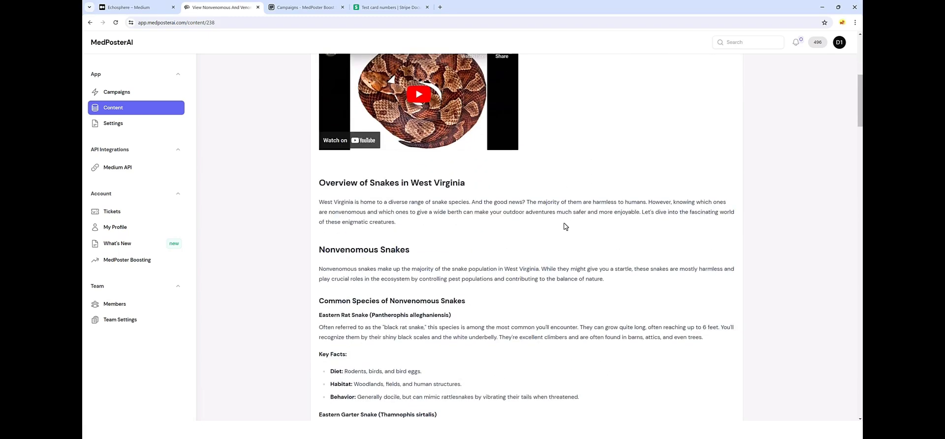
pyautogui.scroll(-2, 445, 225)
pyautogui.scroll(1, 399, 154)
pyautogui.scroll(-3, 423, 187)
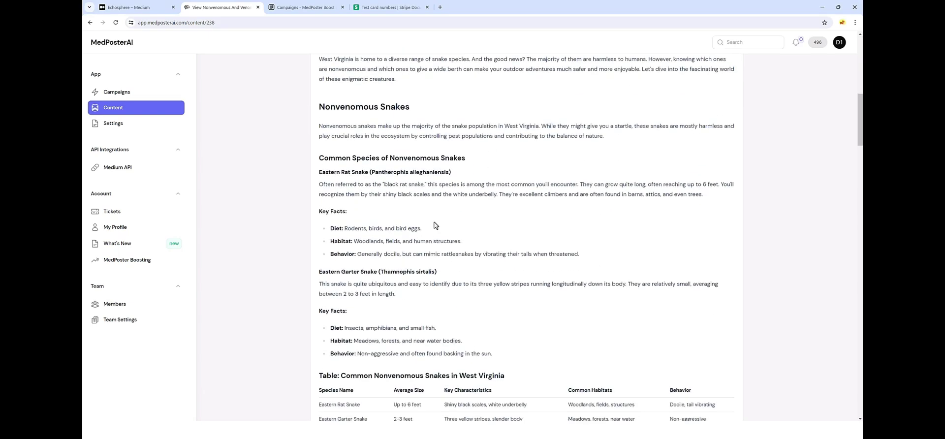
pyautogui.scroll(-5, 442, 207)
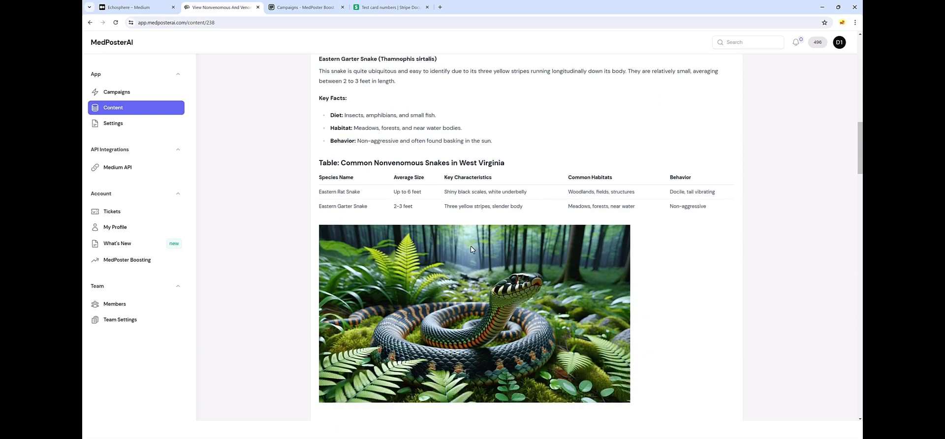
pyautogui.scroll(-8, 474, 268)
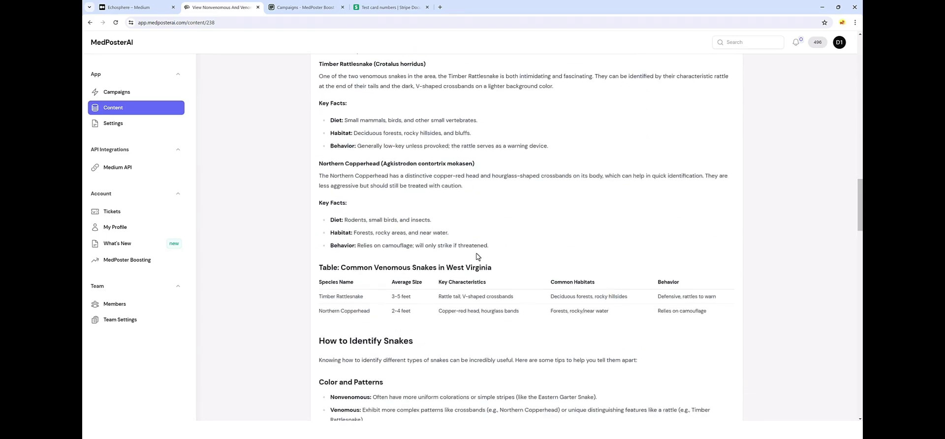
pyautogui.scroll(-12, 482, 241)
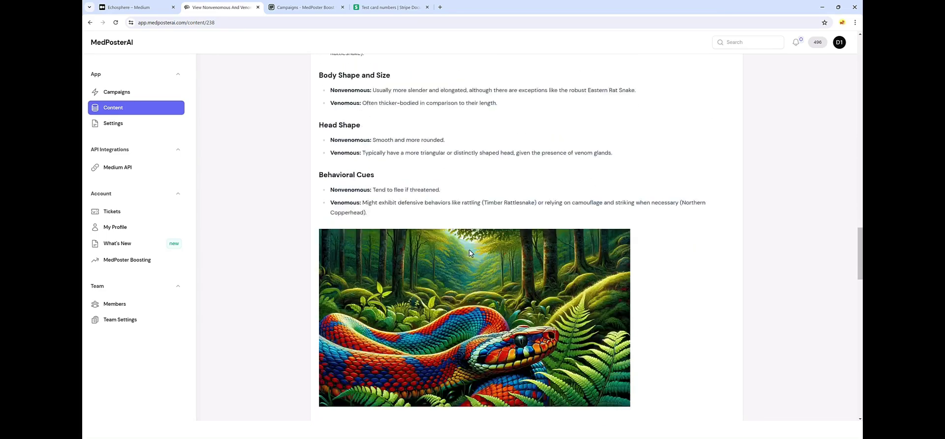
pyautogui.scroll(-20, 467, 256)
pyautogui.scroll(20, 551, 270)
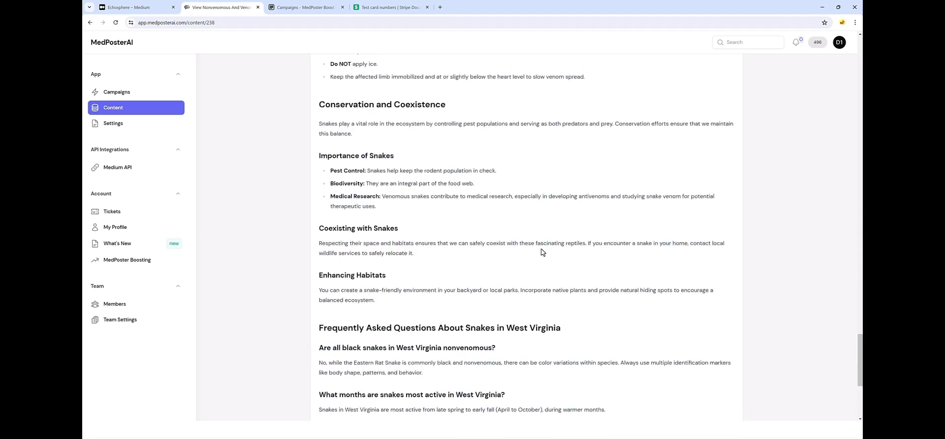
pyautogui.scroll(20, 525, 254)
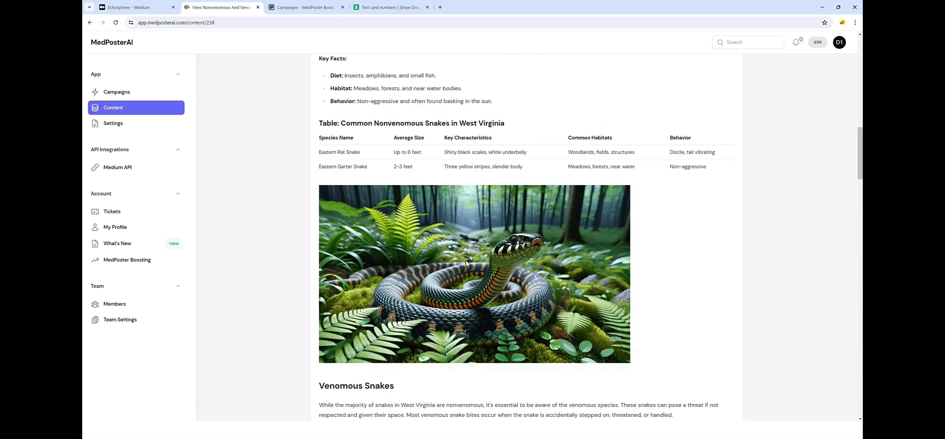
pyautogui.scroll(15, 506, 251)
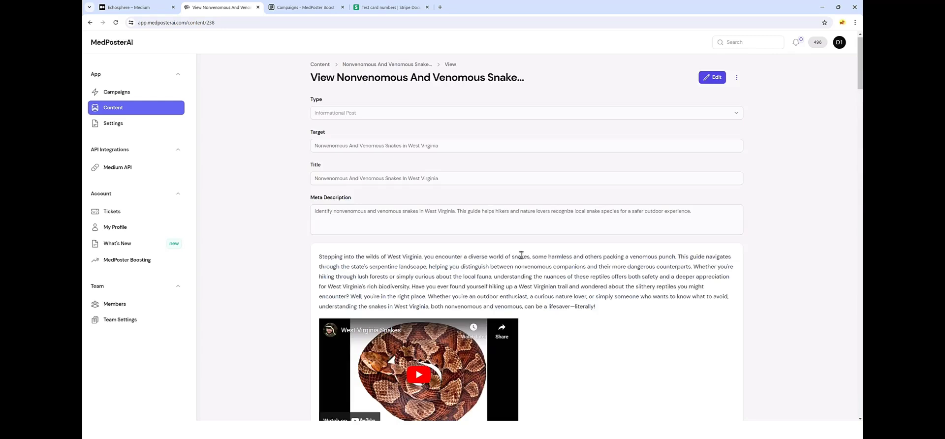
# Edit the article: delete the introduction's closing text after "Well, you're in the right place." and start a new paragraph at "Whether you're hiking".
pyautogui.click(709, 84)
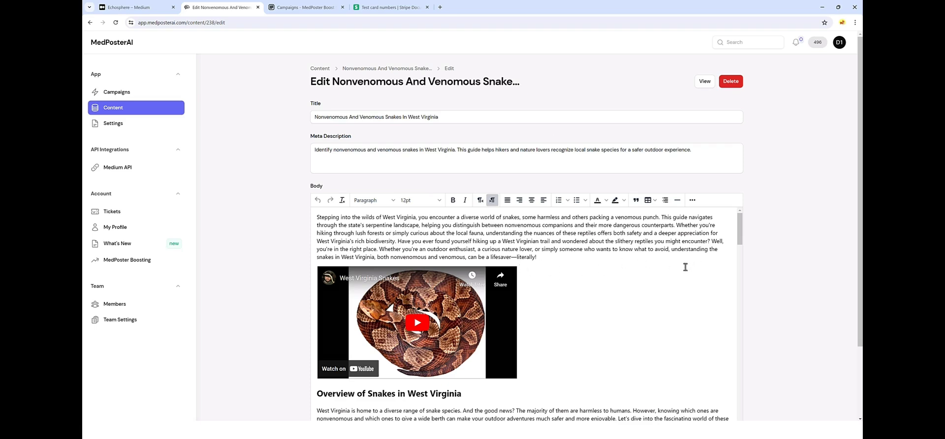
pyautogui.moveTo(378, 249); pyautogui.dragTo(536, 257)
pyautogui.press('BackSpace')
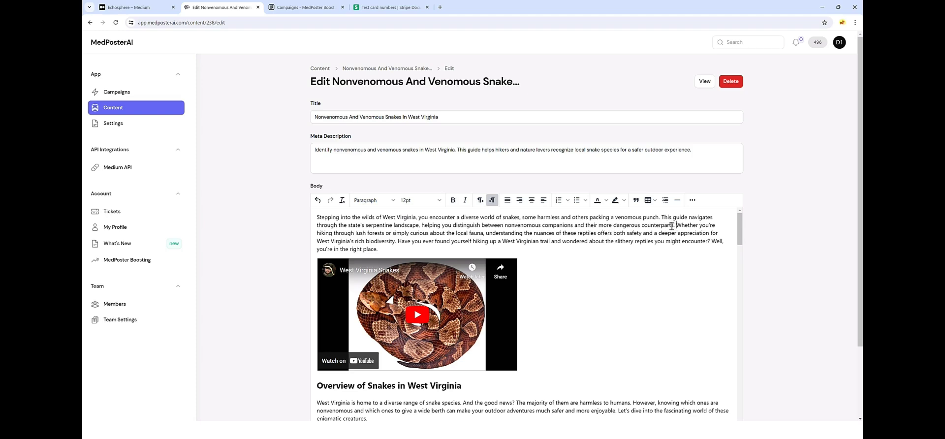
pyautogui.press('Return')
# Look over the edited article body and save the changes.
pyautogui.scroll(-3, 565, 276)
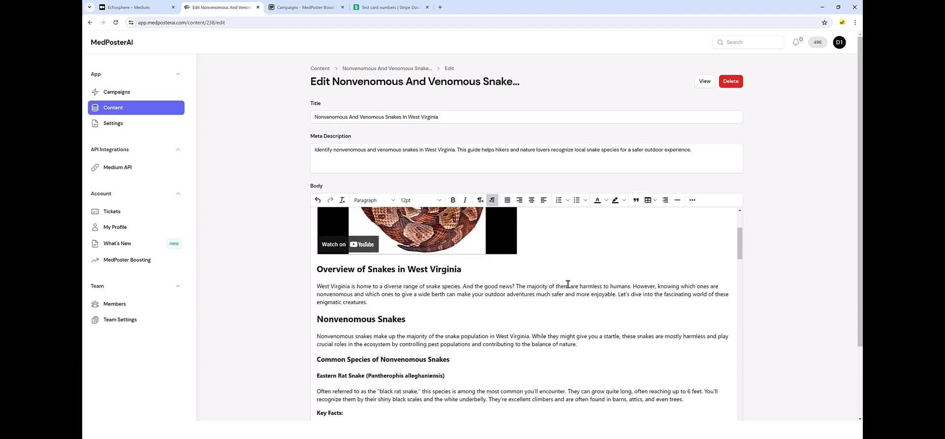
pyautogui.scroll(-10, 567, 284)
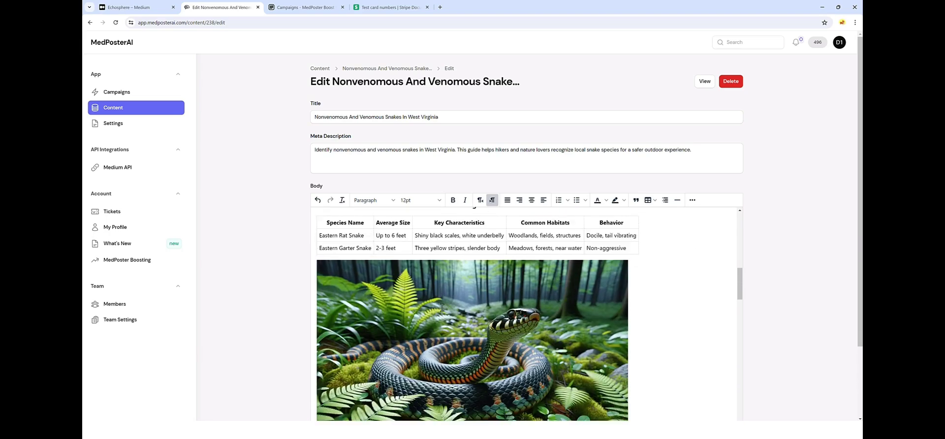
pyautogui.scroll(15, 441, 308)
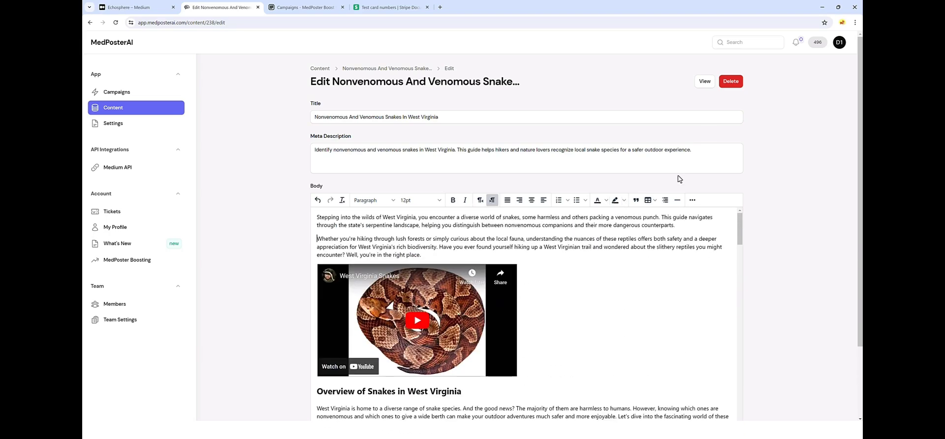
pyautogui.scroll(-2, 860, 123)
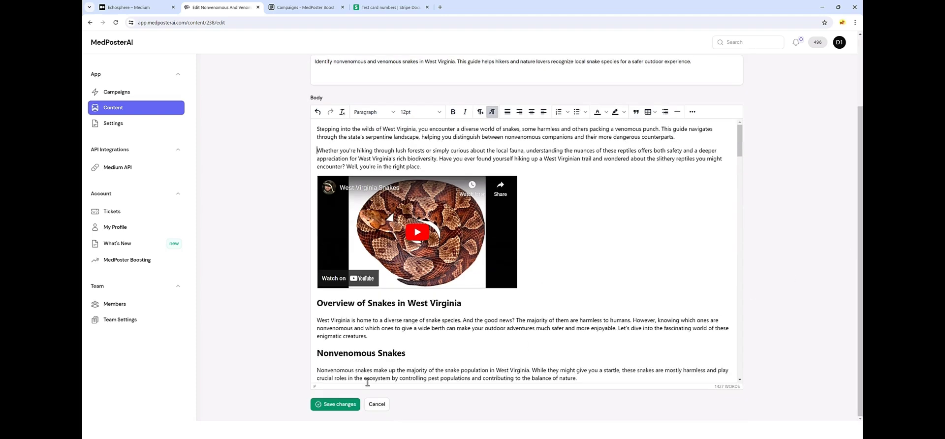
pyautogui.click(340, 407)
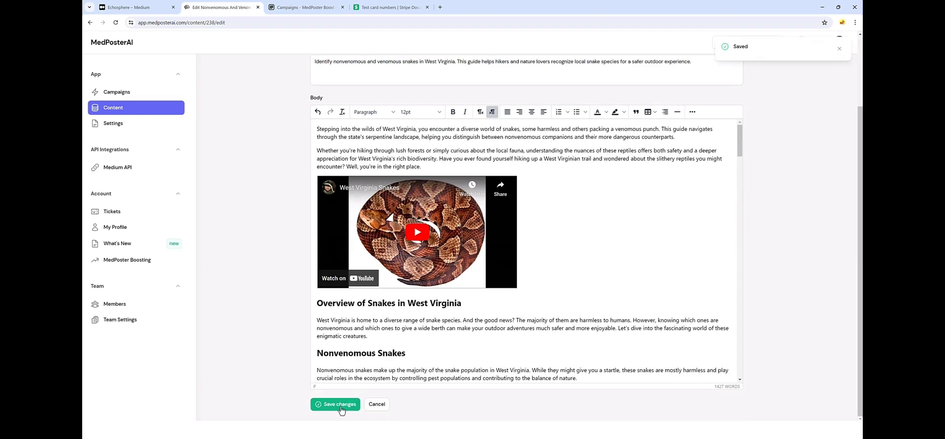
# Publish the saved article to the connected Medium site with Public status and the tags left empty for automatic generation.
pyautogui.scroll(2, 795, 122)
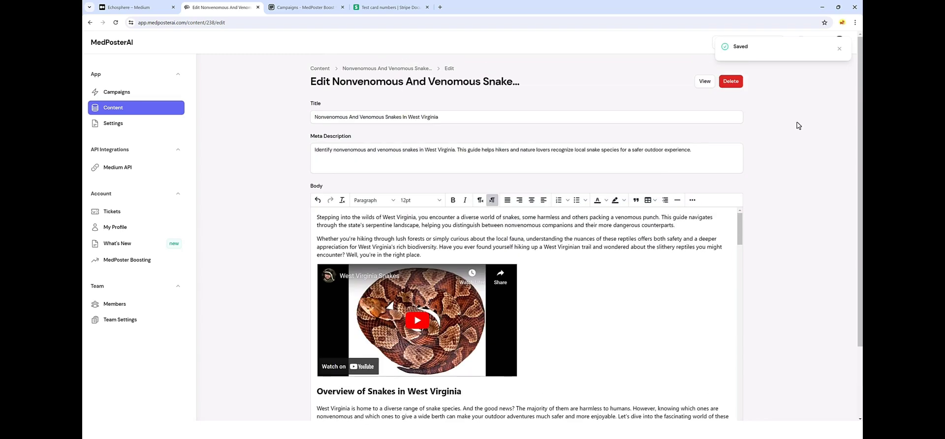
pyautogui.click(704, 82)
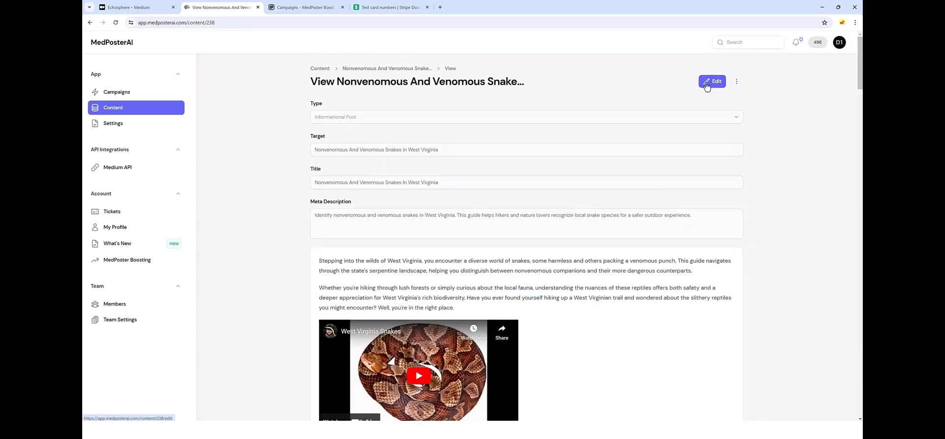
pyautogui.click(736, 82)
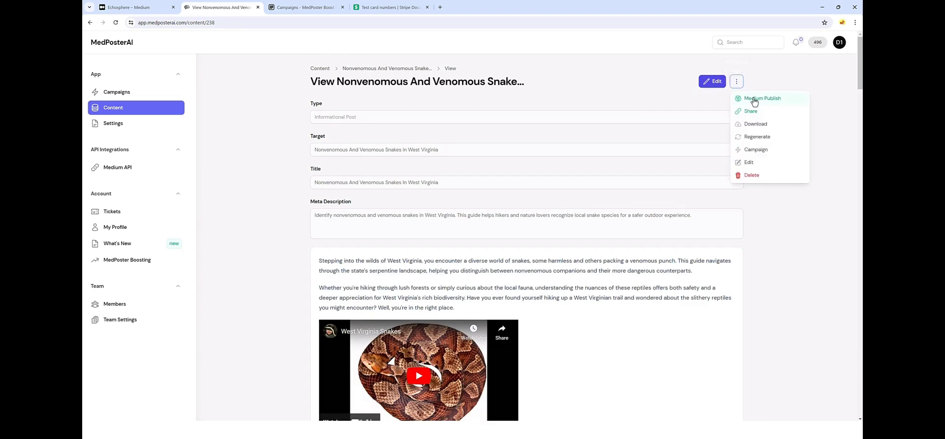
pyautogui.click(754, 100)
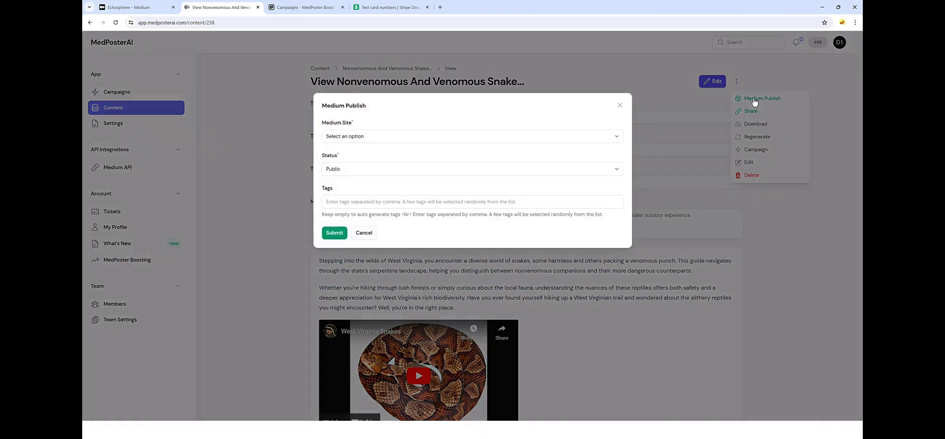
pyautogui.click(367, 135)
pyautogui.click(345, 154)
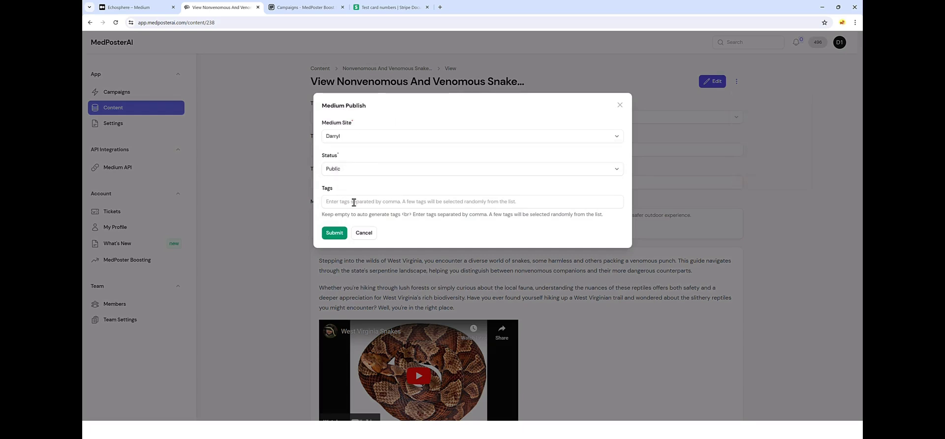
pyautogui.click(334, 233)
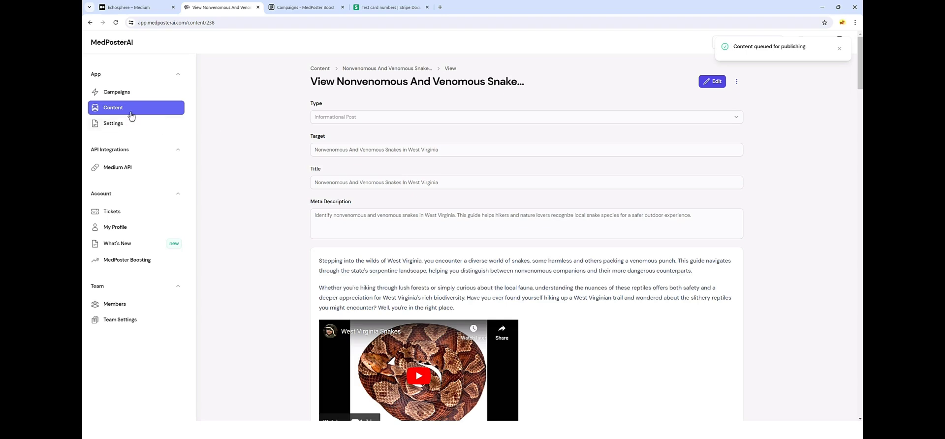
# Check the article's publishing status in the content list and view its published version on Medium.
pyautogui.click(113, 110)
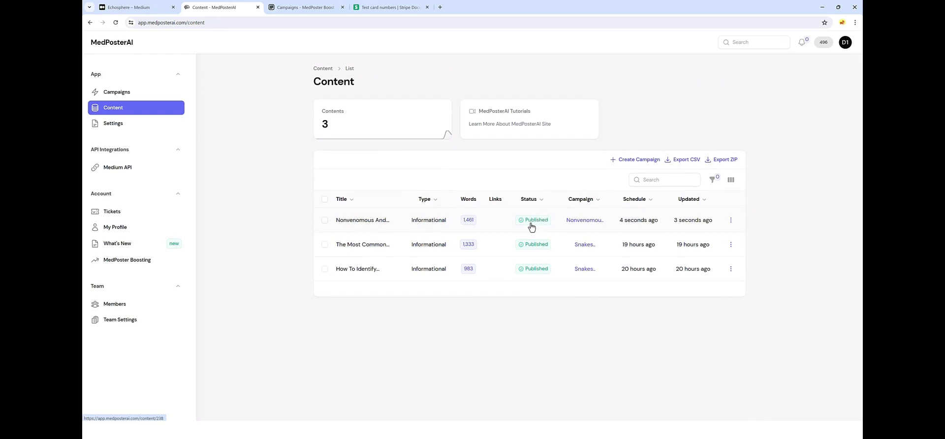
pyautogui.click(374, 224)
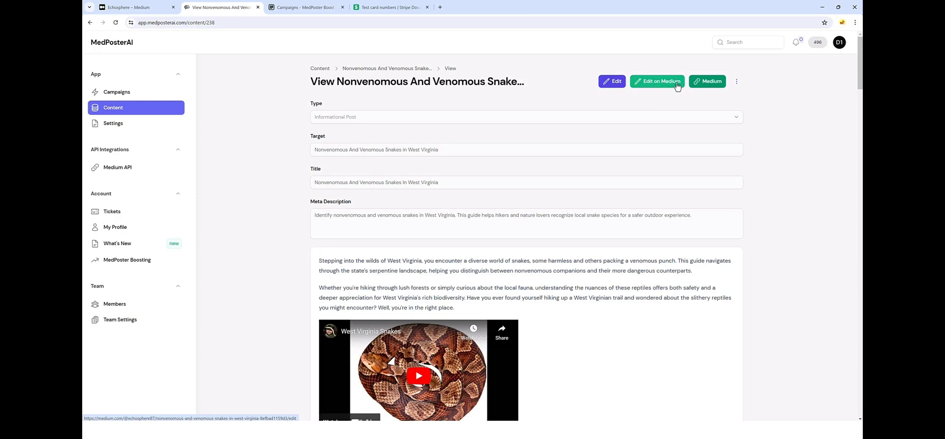
pyautogui.click(711, 85)
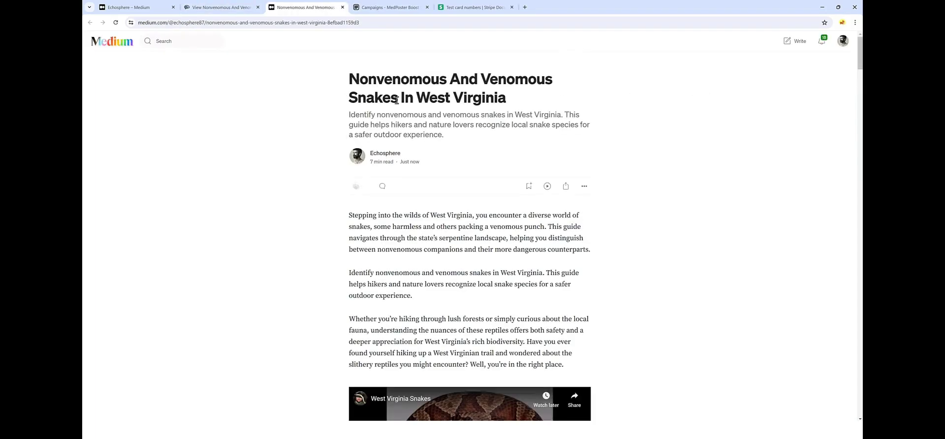
pyautogui.scroll(-4, 458, 184)
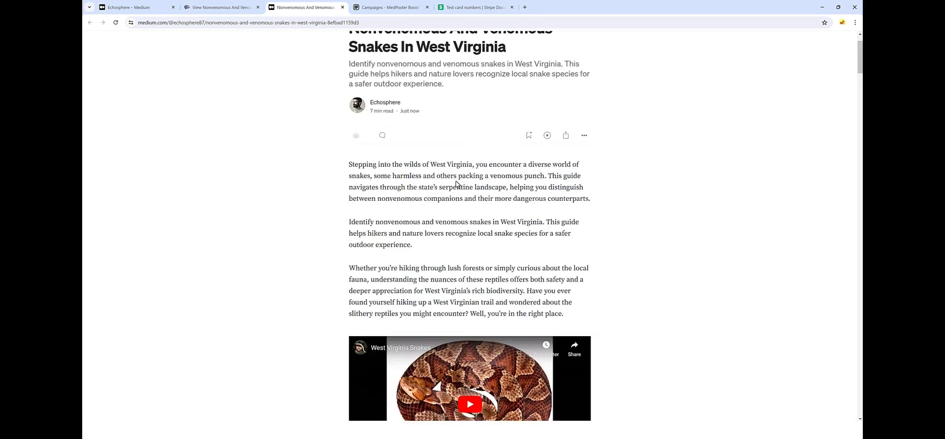
pyautogui.scroll(-3, 317, 199)
pyautogui.hotkey('ctrl', 'w')
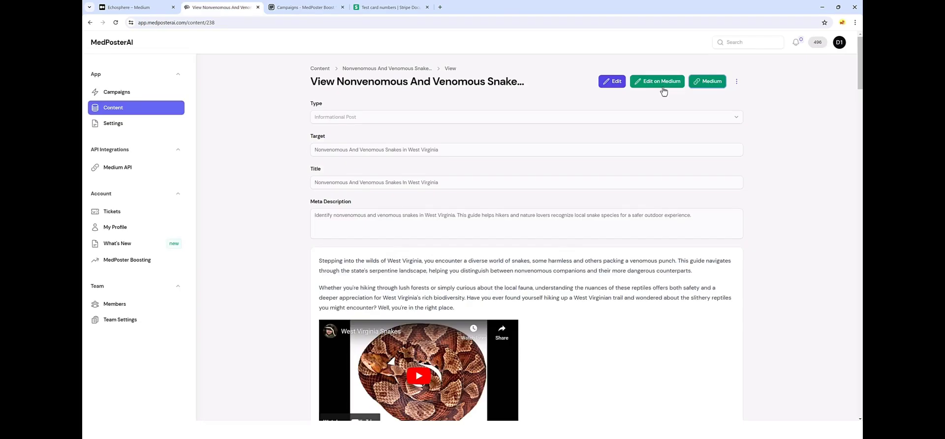
# Open the published article in Medium's editor, look through its text, and return to the article in MedPosterAI.
pyautogui.click(661, 83)
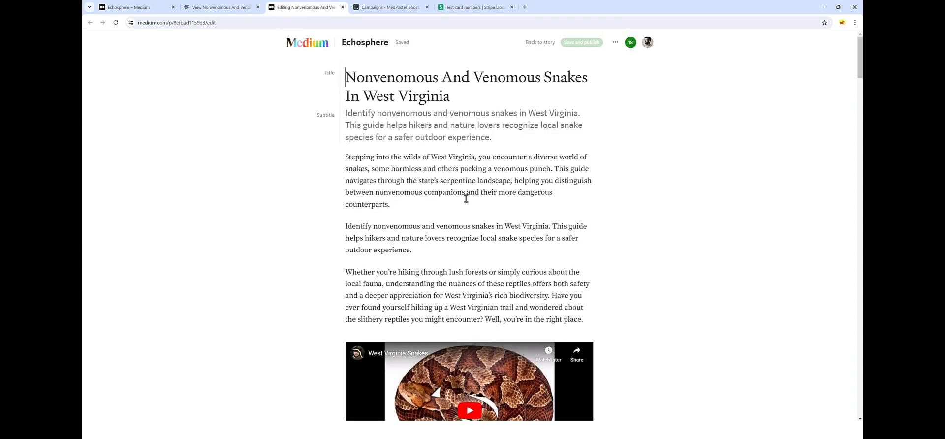
pyautogui.scroll(-10, 466, 199)
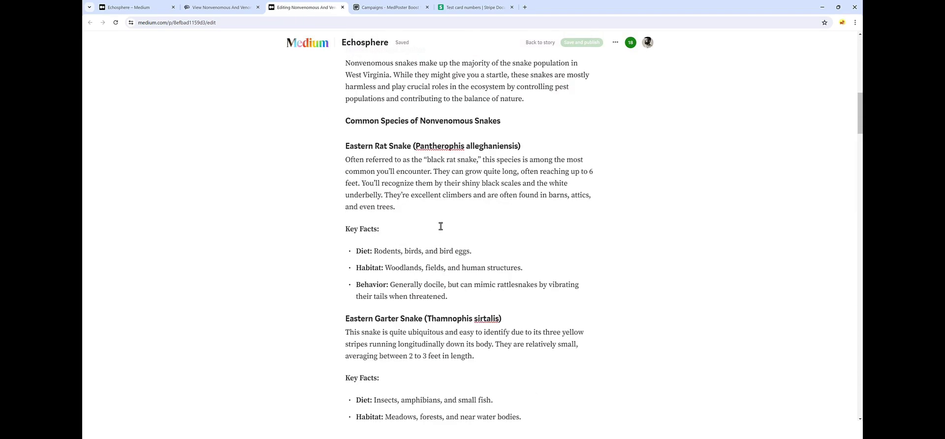
pyautogui.scroll(9, 465, 206)
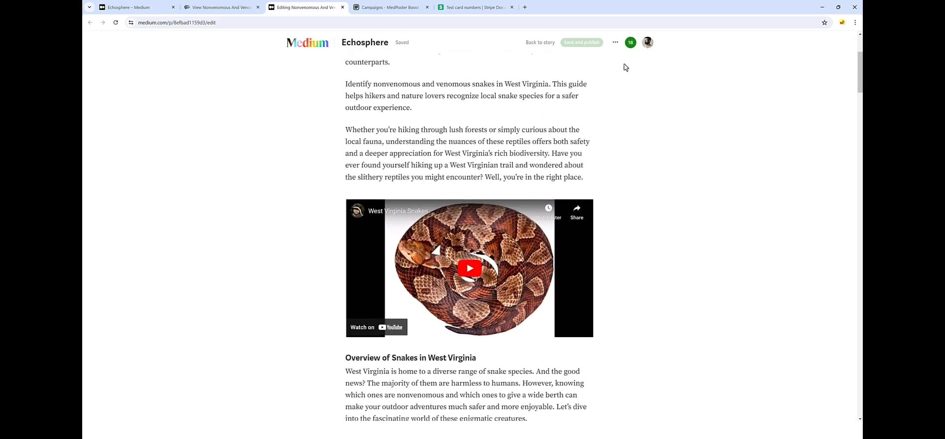
pyautogui.hotkey('ctrl', 'pageup')
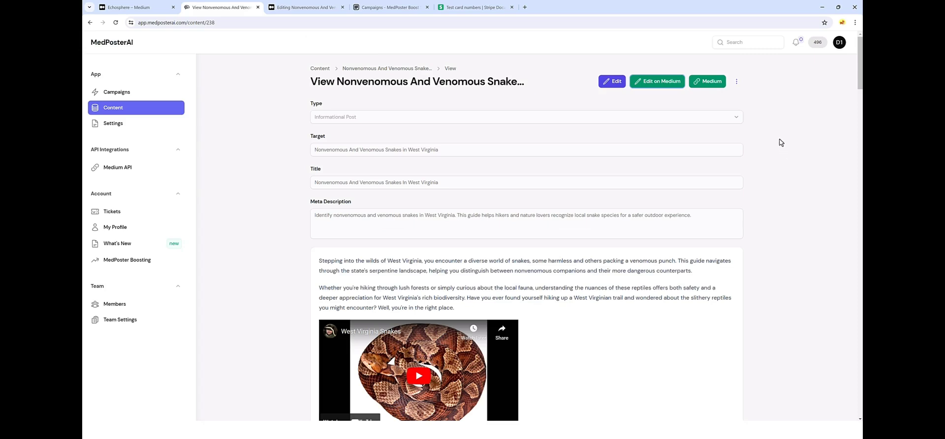
pyautogui.click(736, 81)
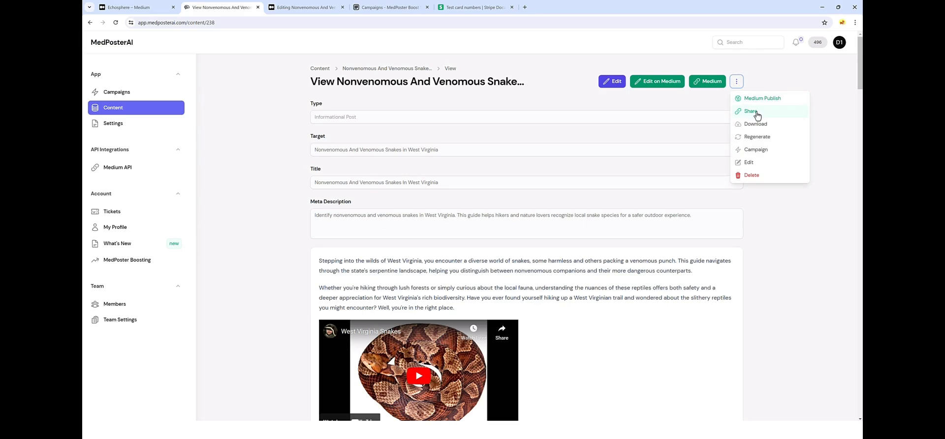
pyautogui.click(268, 193)
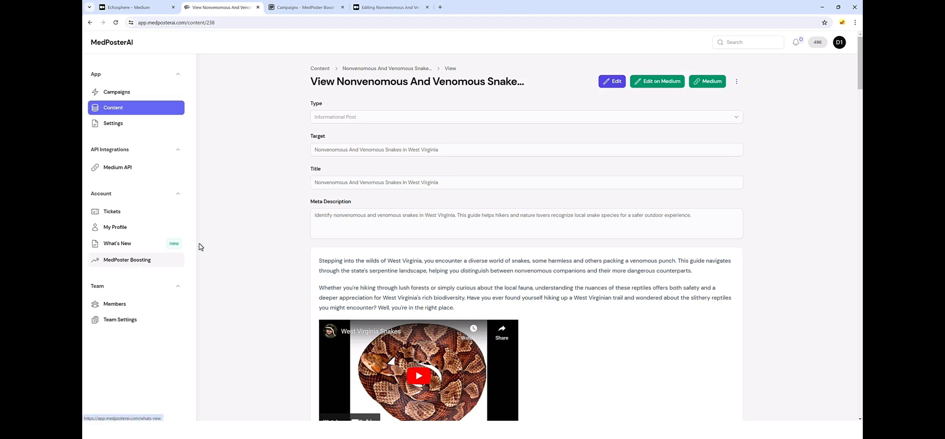
# Switch to MedPoster Boost, open the new campaign form and inspect its clap limit settings.
pyautogui.click(303, 8)
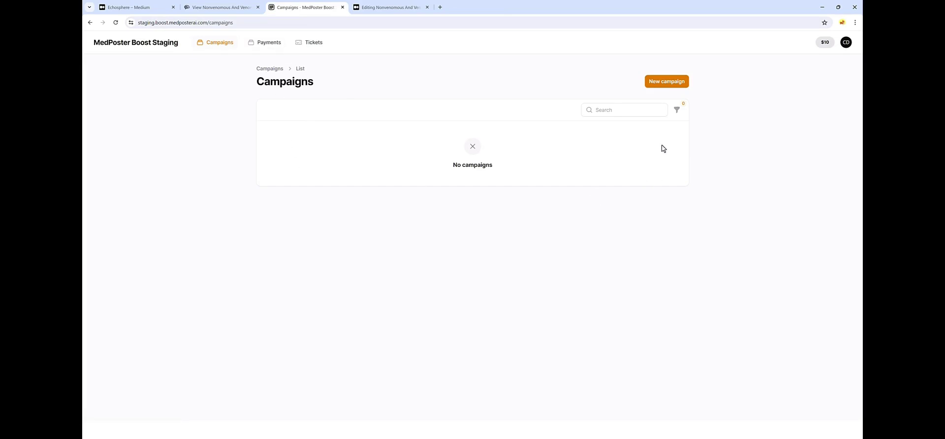
pyautogui.click(664, 85)
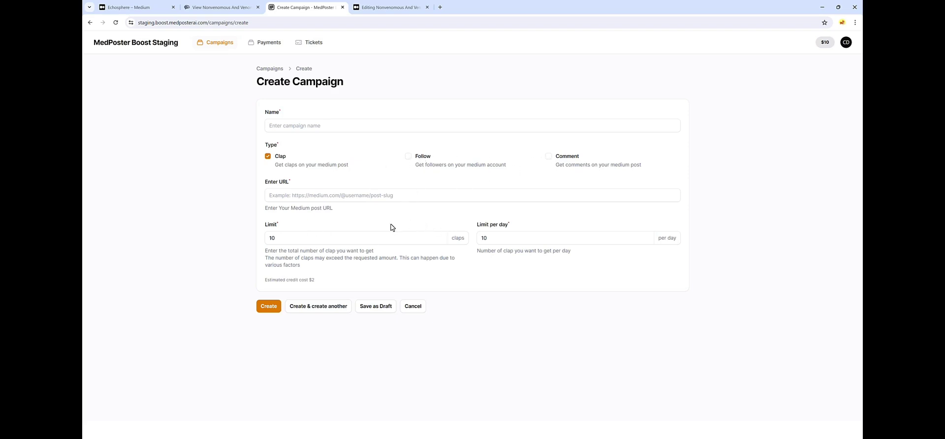
pyautogui.doubleClick(284, 240)
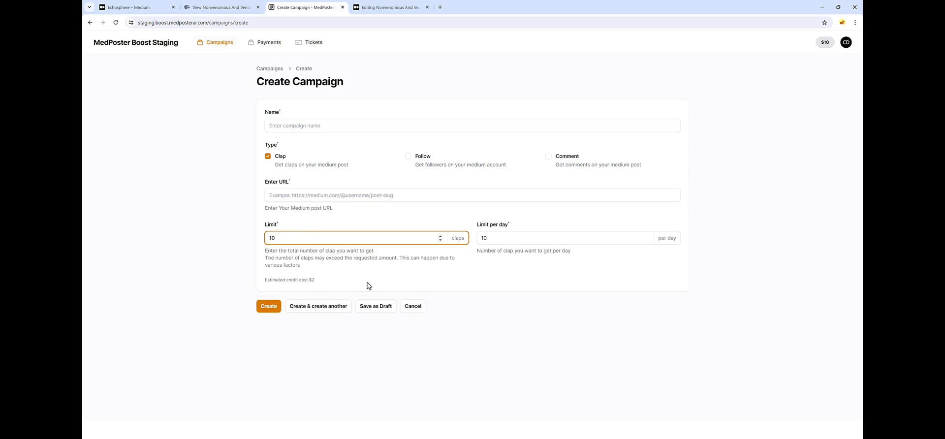
# Switch to the Medium profile page and reload its list of published stories.
pyautogui.hotkey('ctrl', '1')
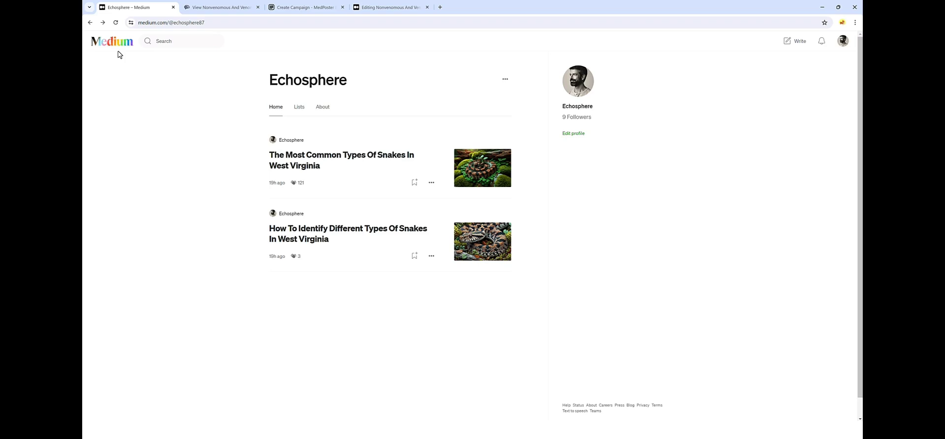
pyautogui.click(116, 22)
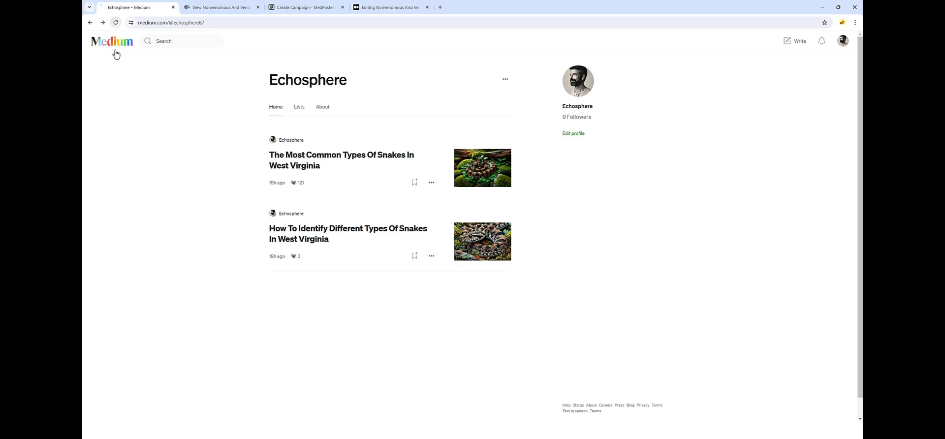